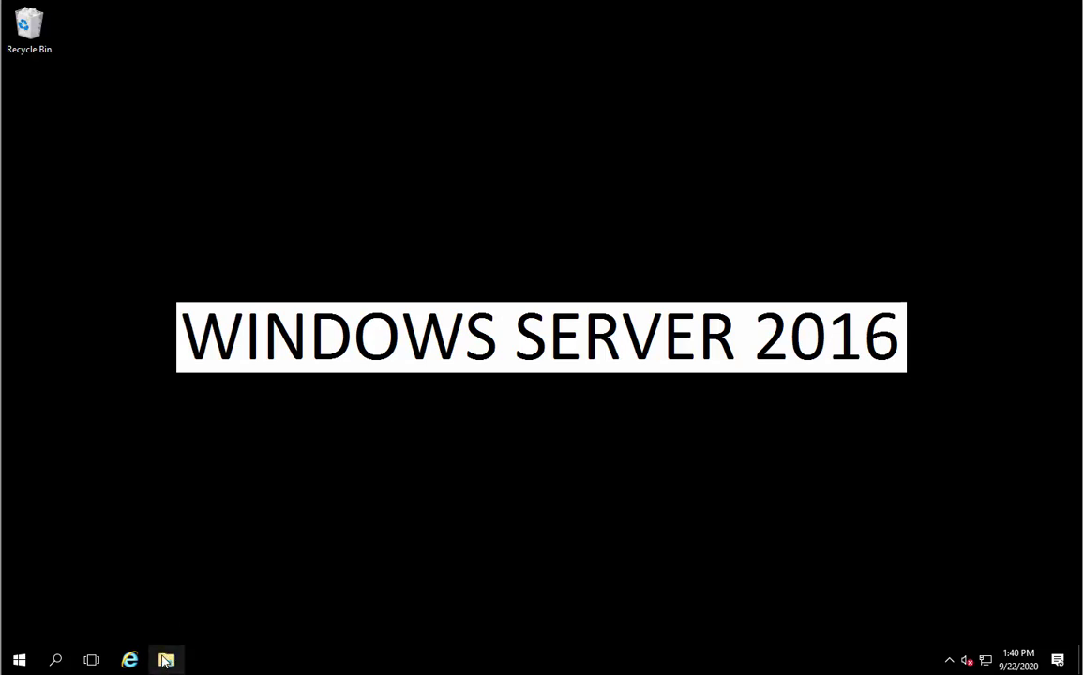
Browse to the Videos folder on the Marketing network drive (M:) to view the MP4 file stored there.
click(166, 661)
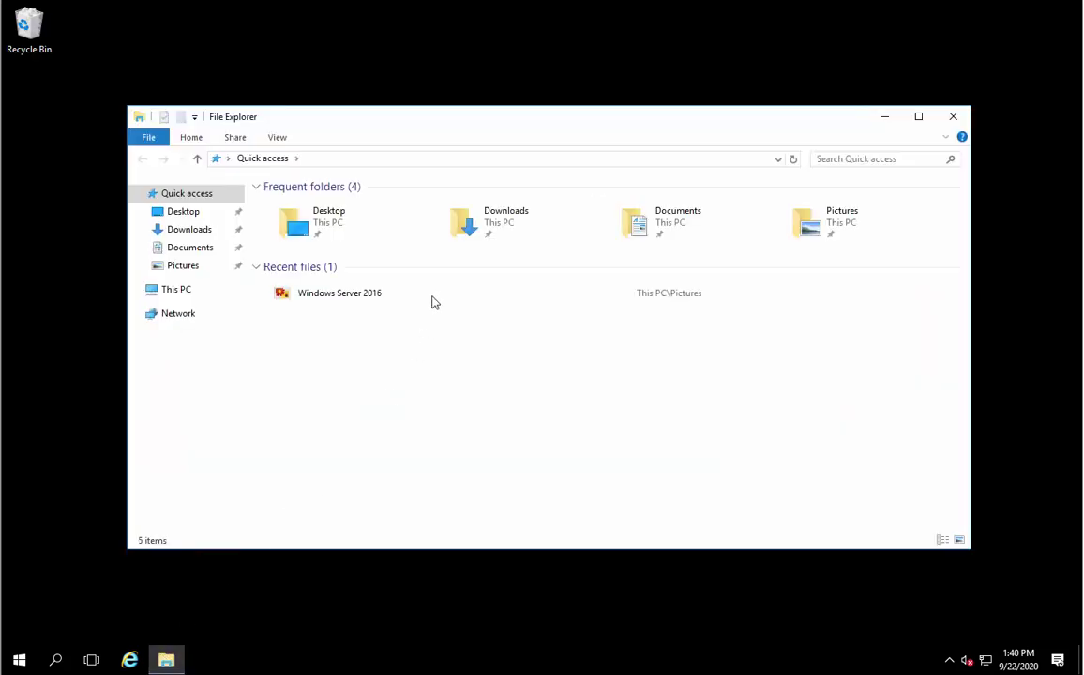
click(176, 290)
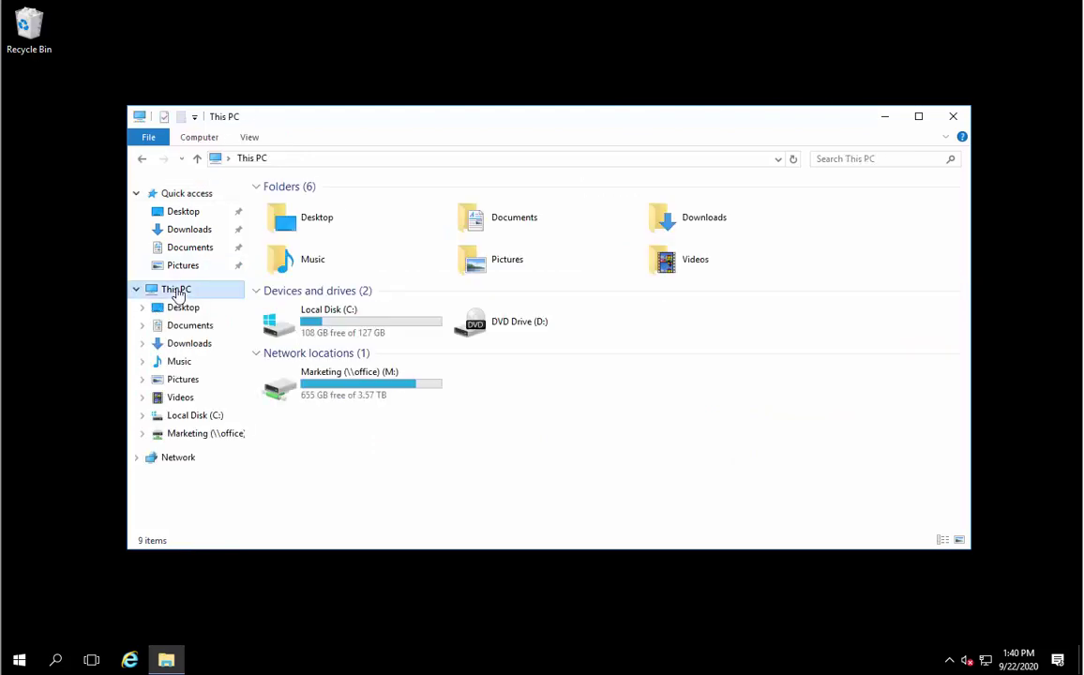
double_click(327, 376)
scroll(360, 460, down, 8)
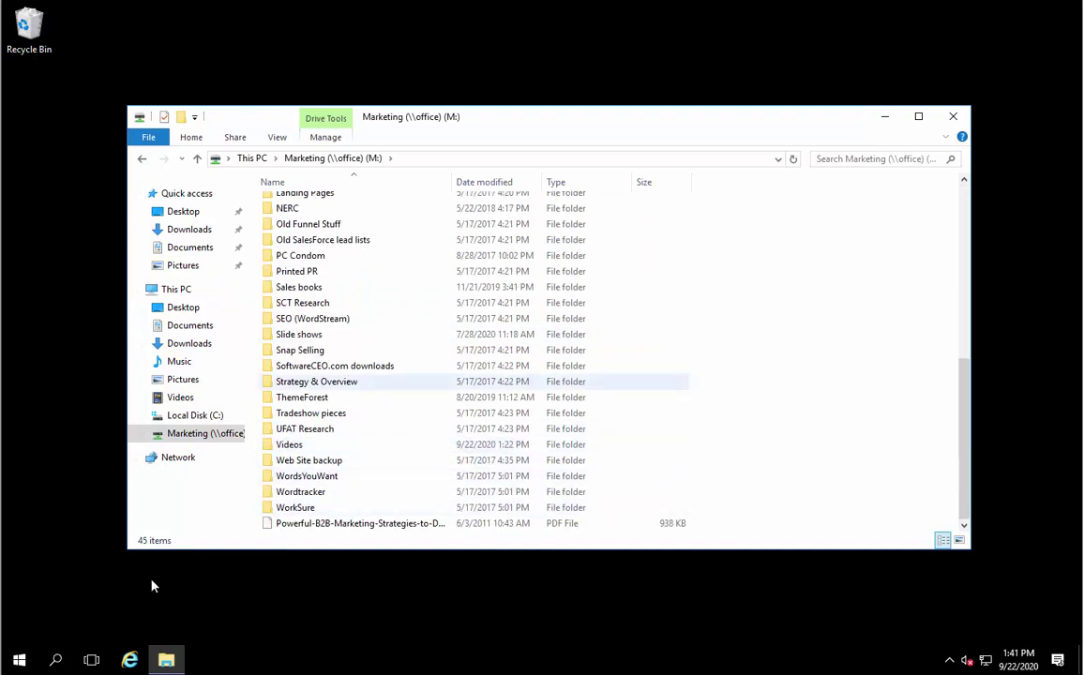
double_click(302, 446)
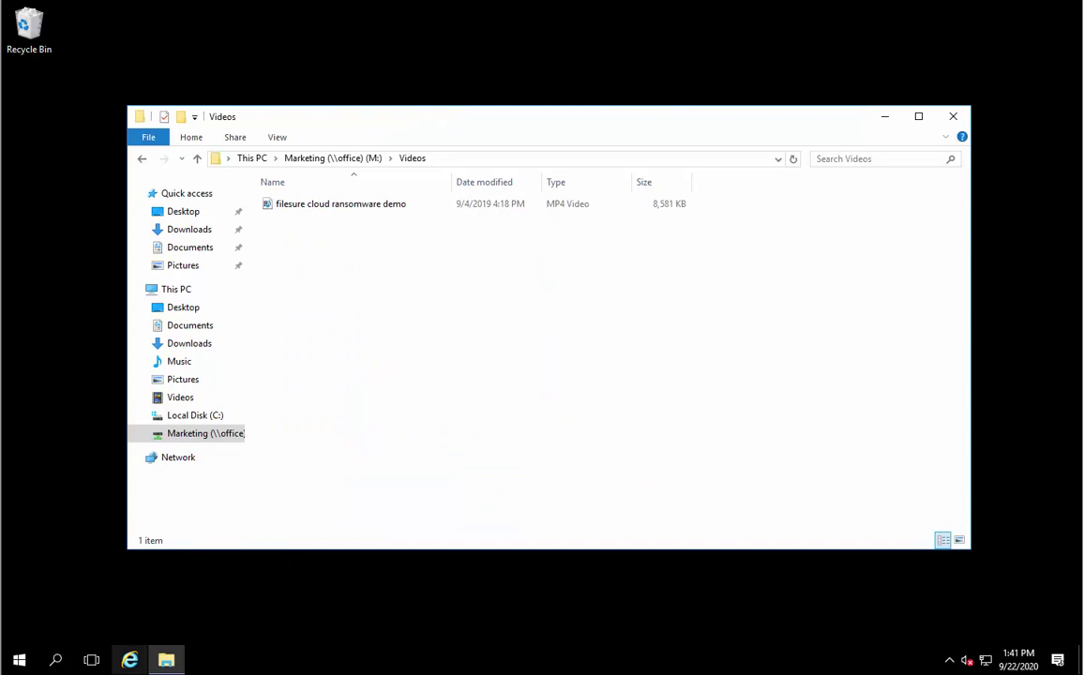
Minimize the Videos folder window and launch the FileSure console, allowing it to make changes to the device.
click(26, 662)
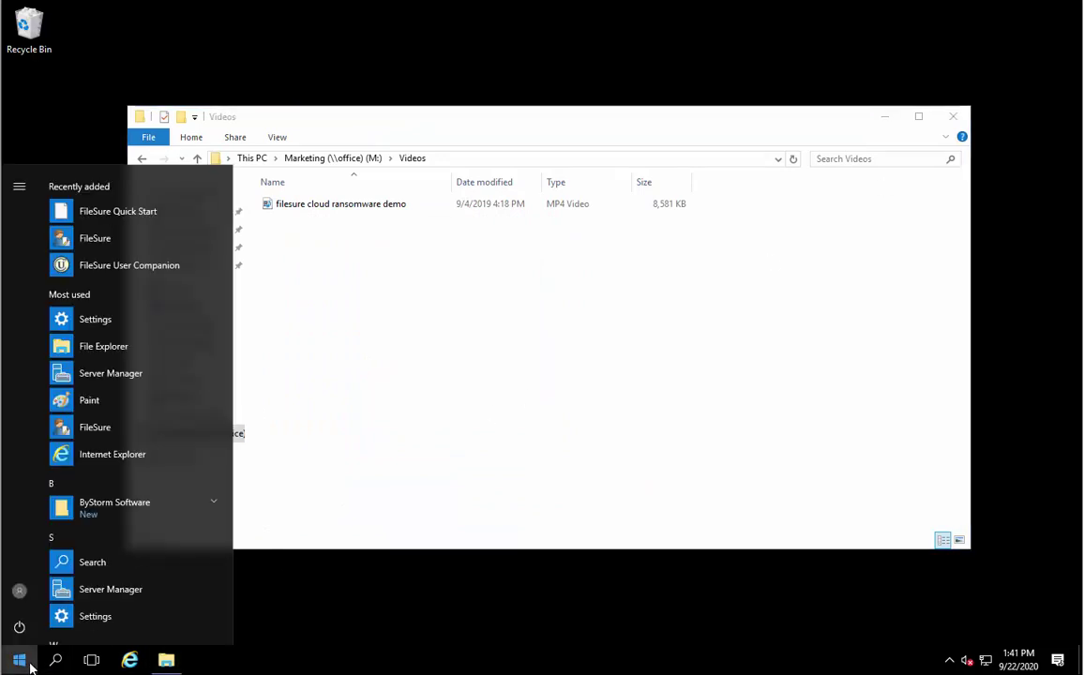
click(886, 118)
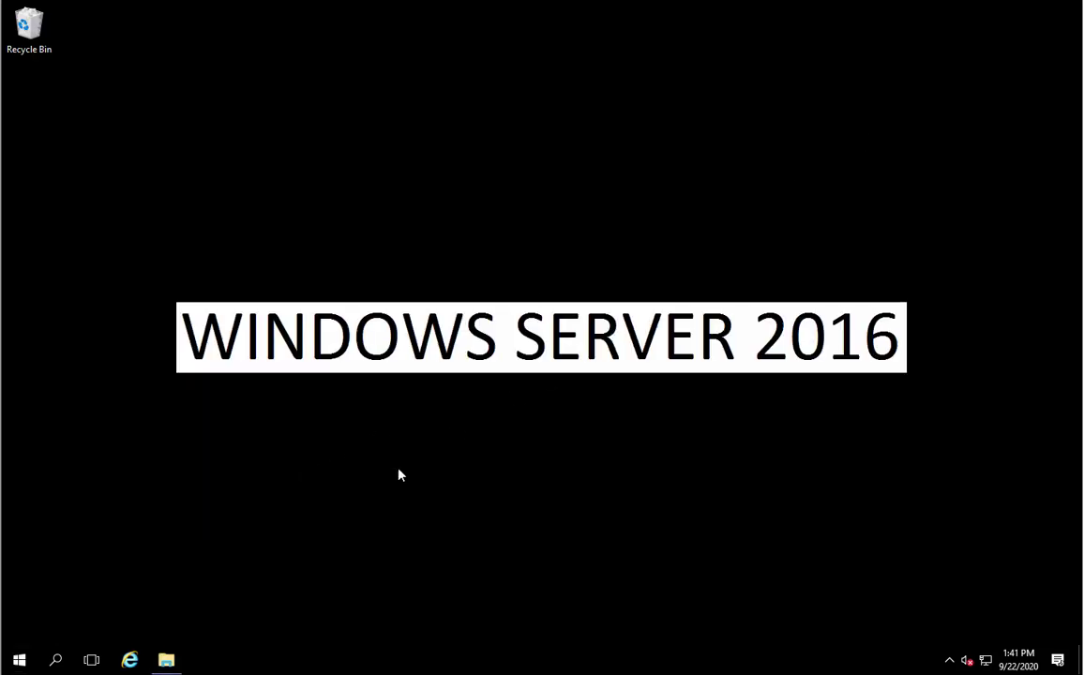
click(18, 661)
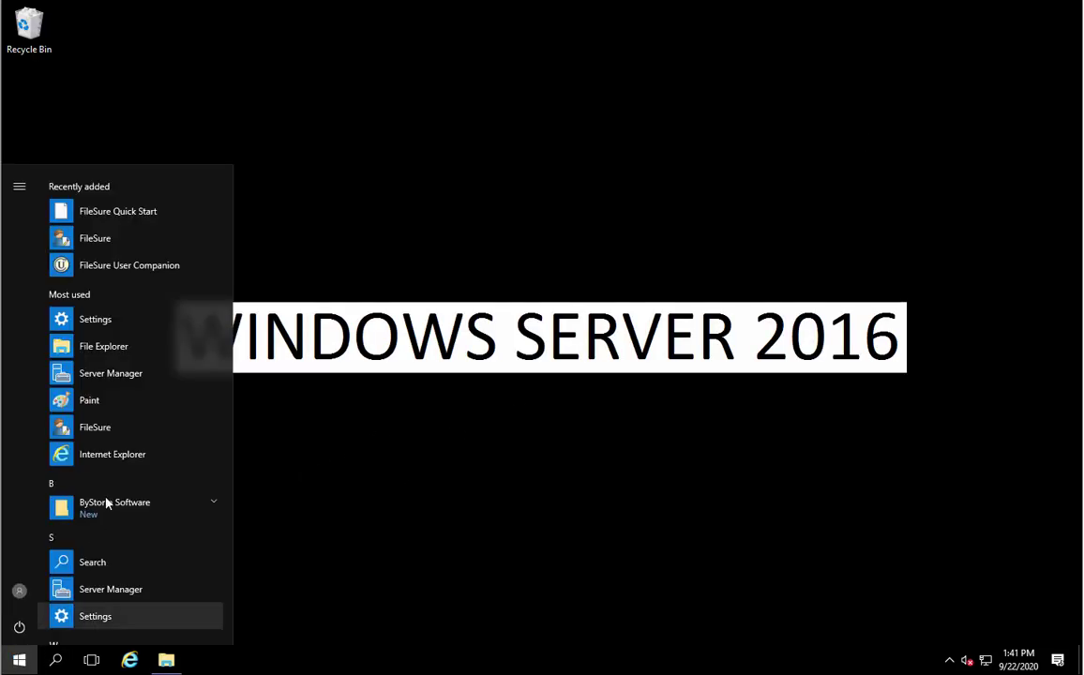
click(115, 433)
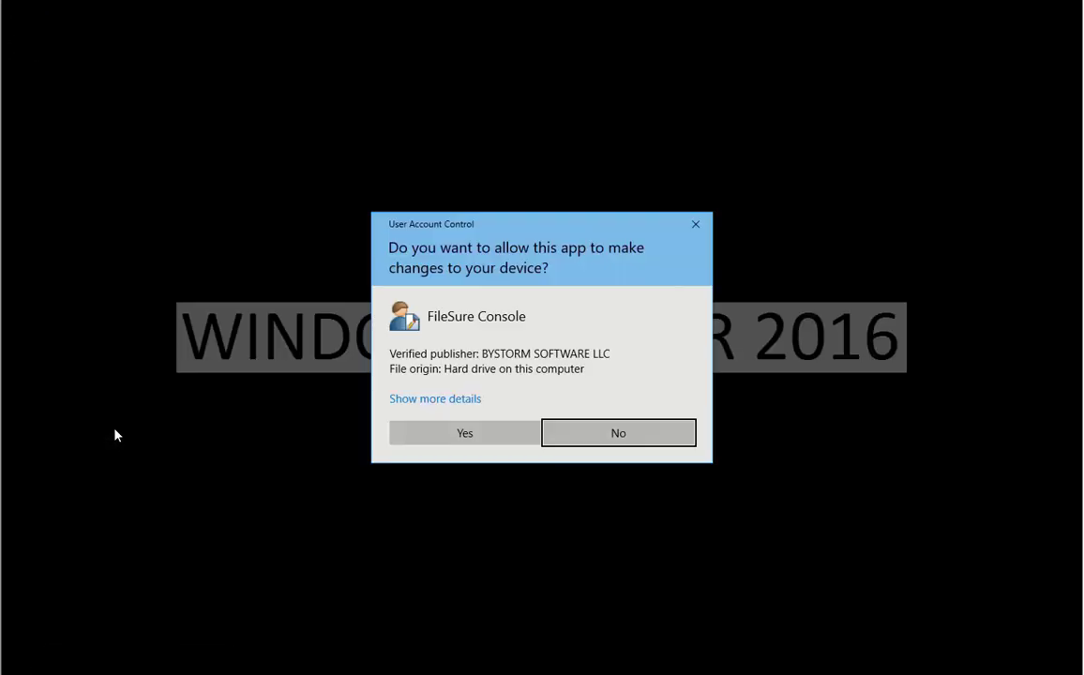
click(430, 430)
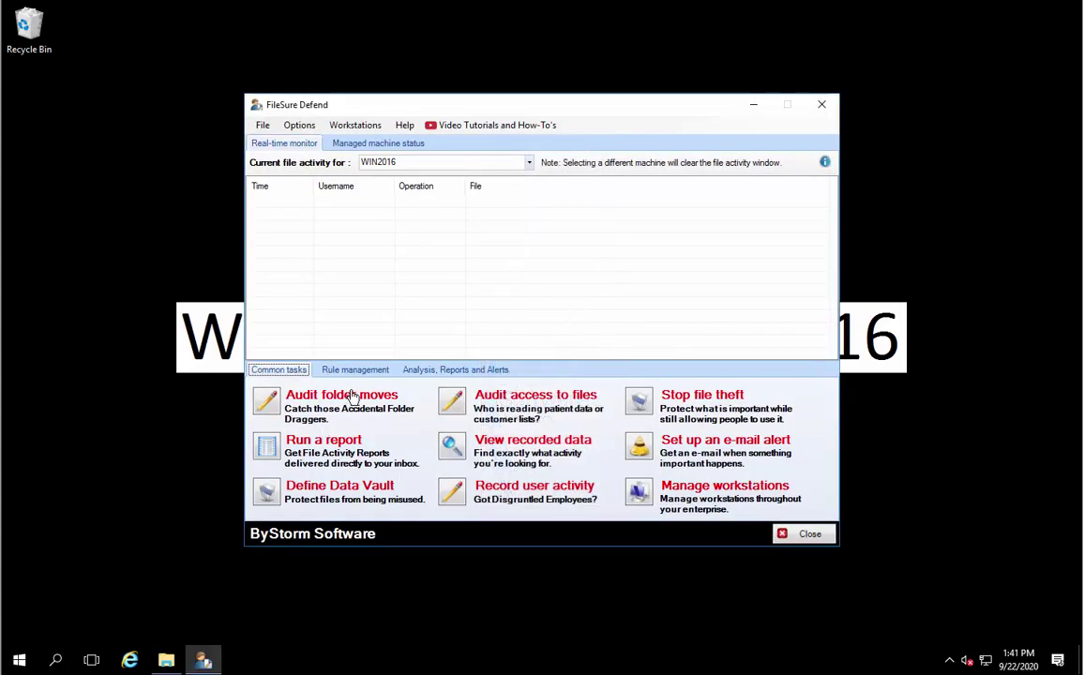
Create a new access-blocking rule named "Prevent Mp4 copy" with a file name filter that includes *.mp4.
click(367, 370)
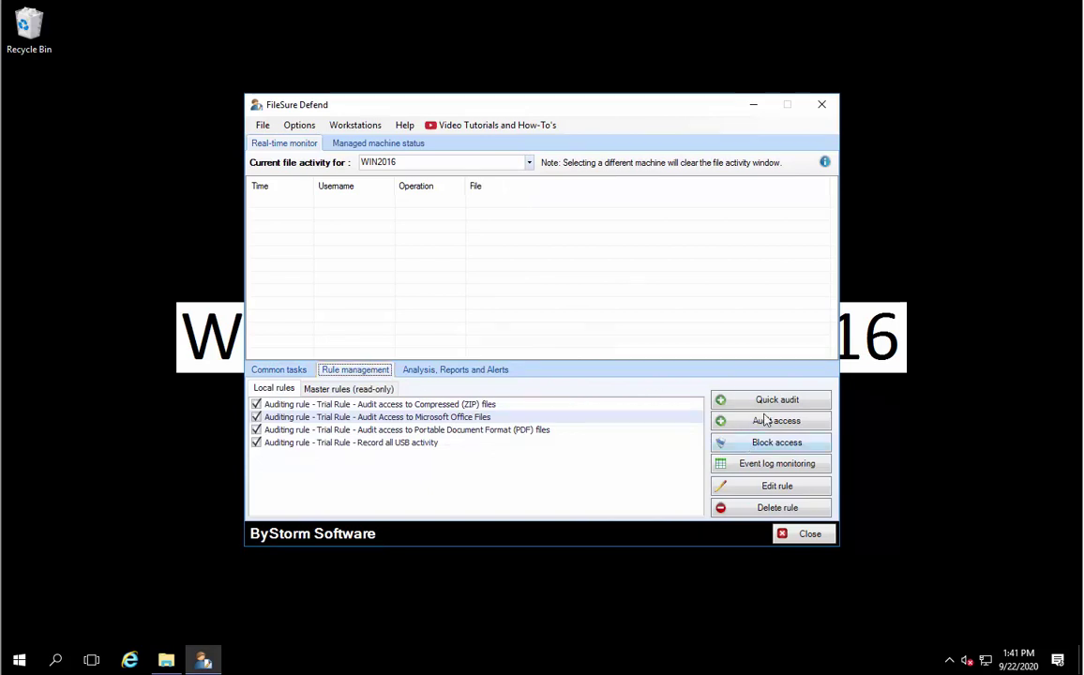
click(753, 486)
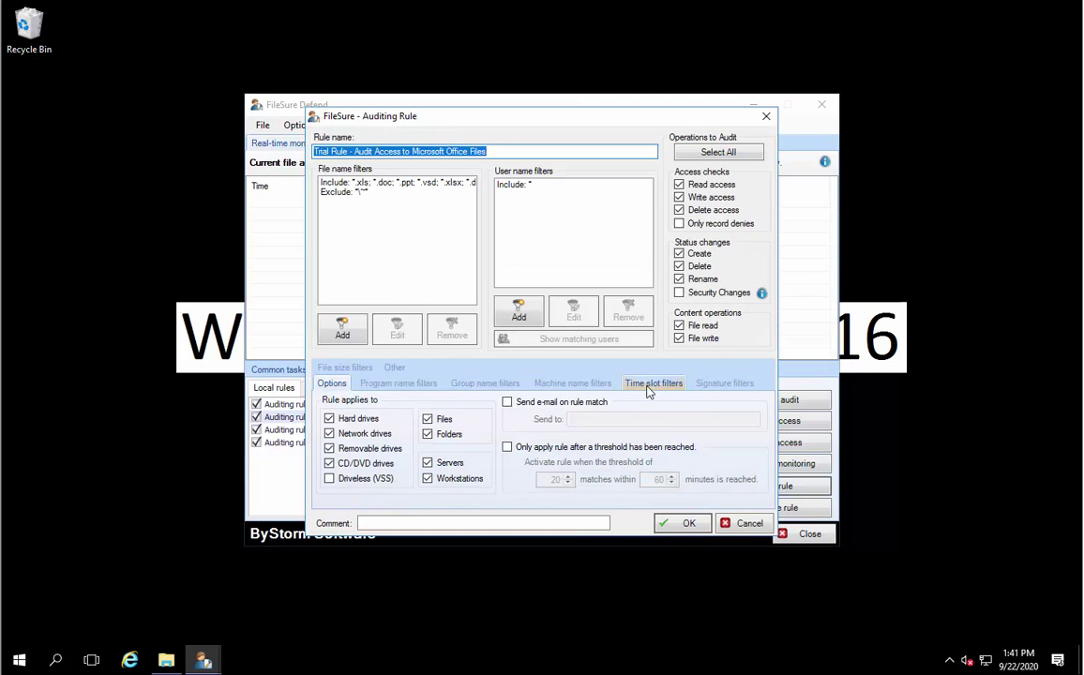
key(Escape)
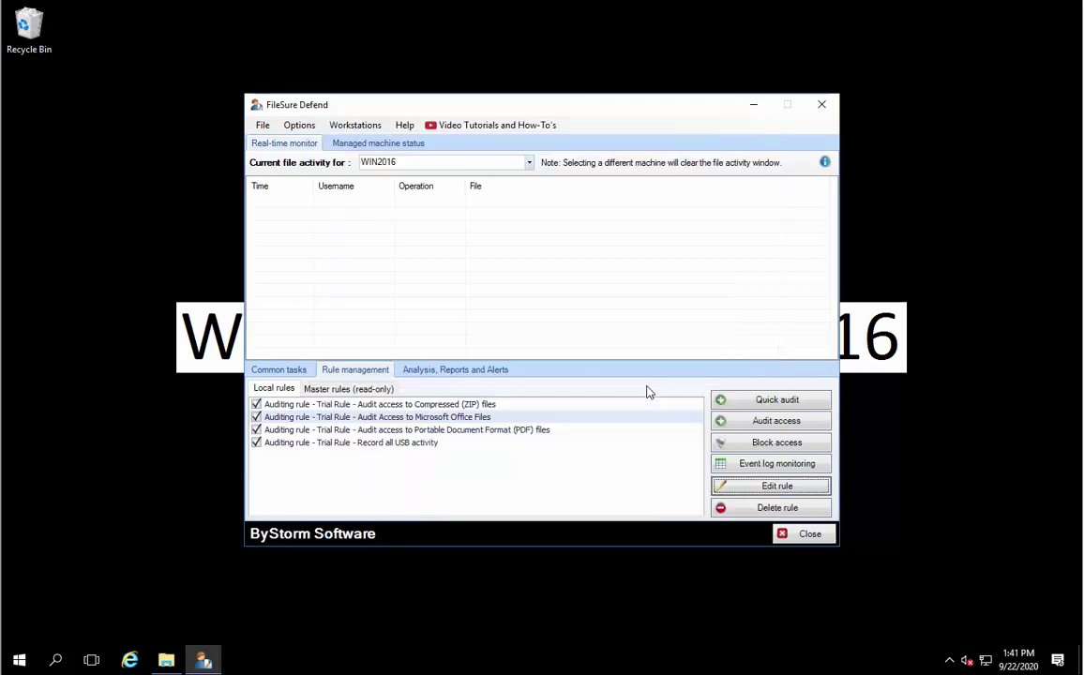
click(773, 443)
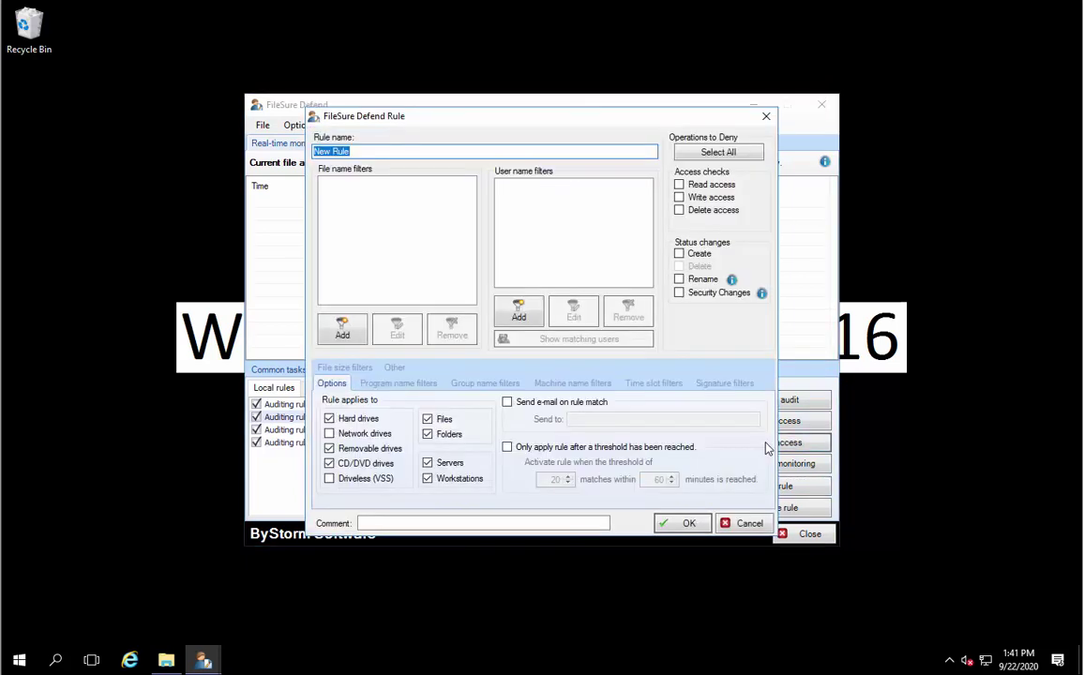
text(B)
text(copy)
click(330, 330)
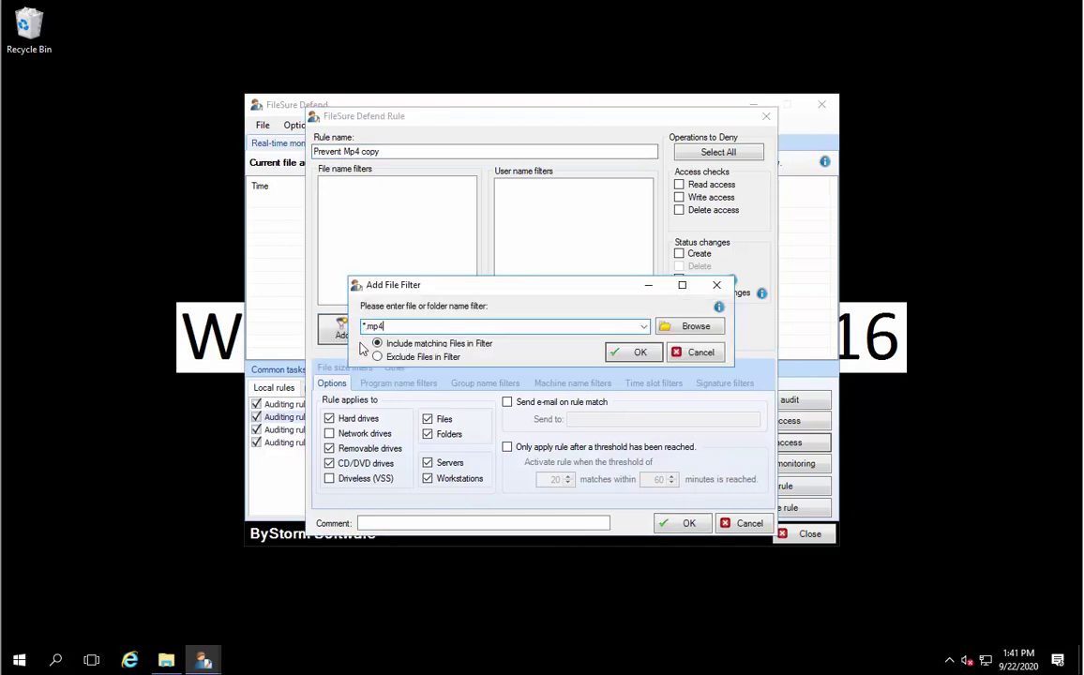
key(Return)
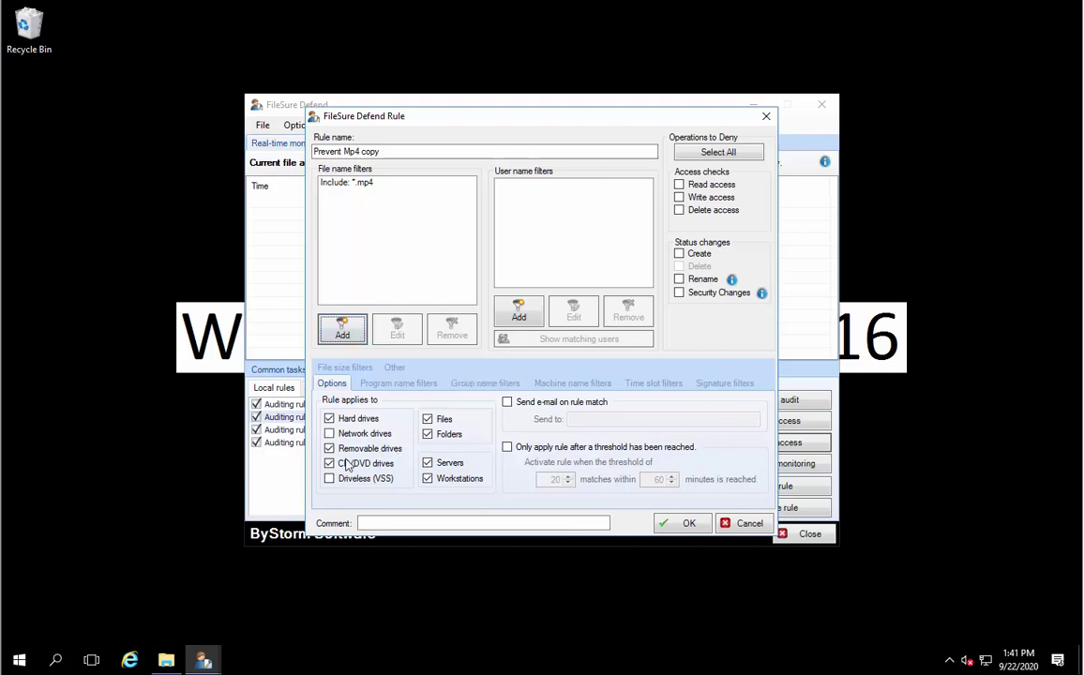
Limit the rule to network drives on workstations, excluding hard drives, removable drives, CD/DVD drives and servers.
click(333, 420)
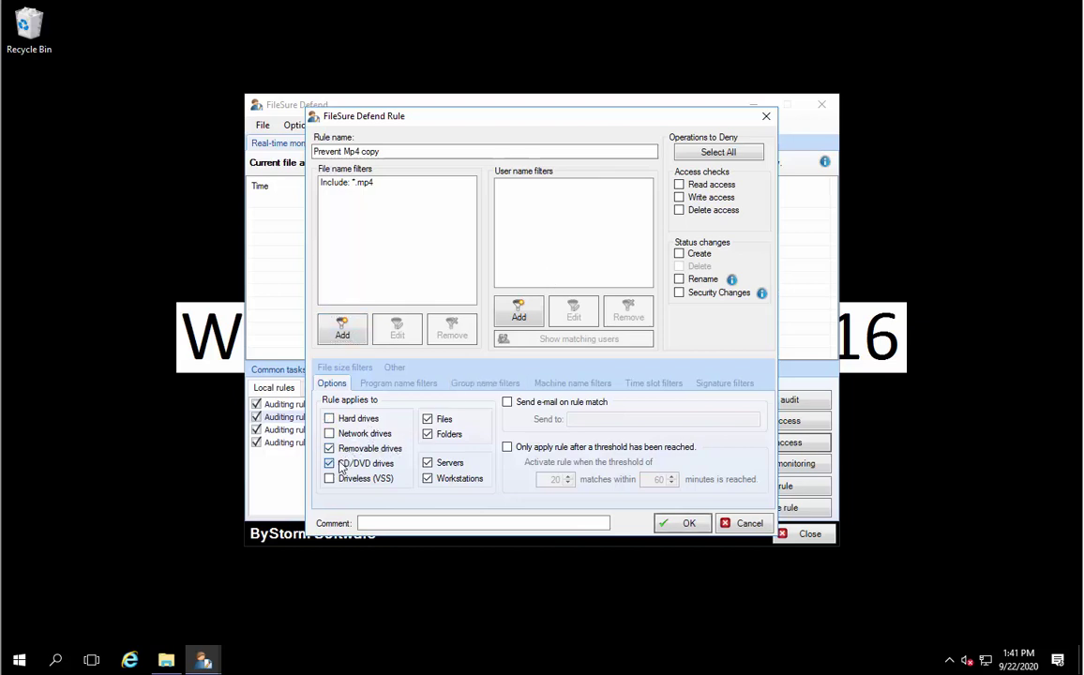
click(342, 468)
click(362, 450)
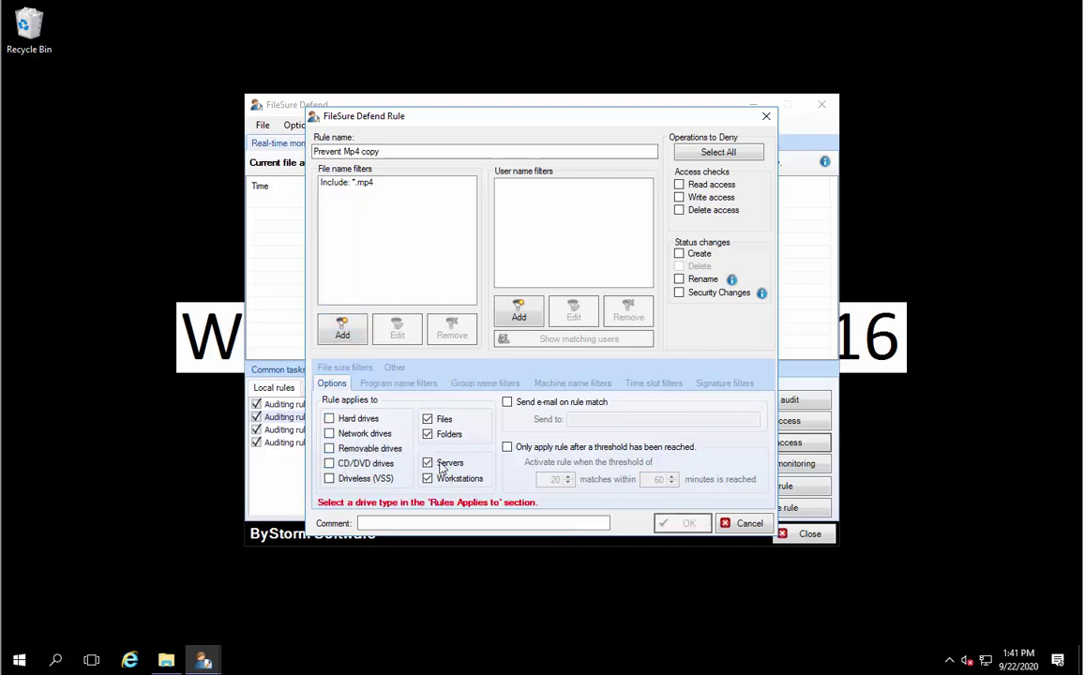
click(442, 466)
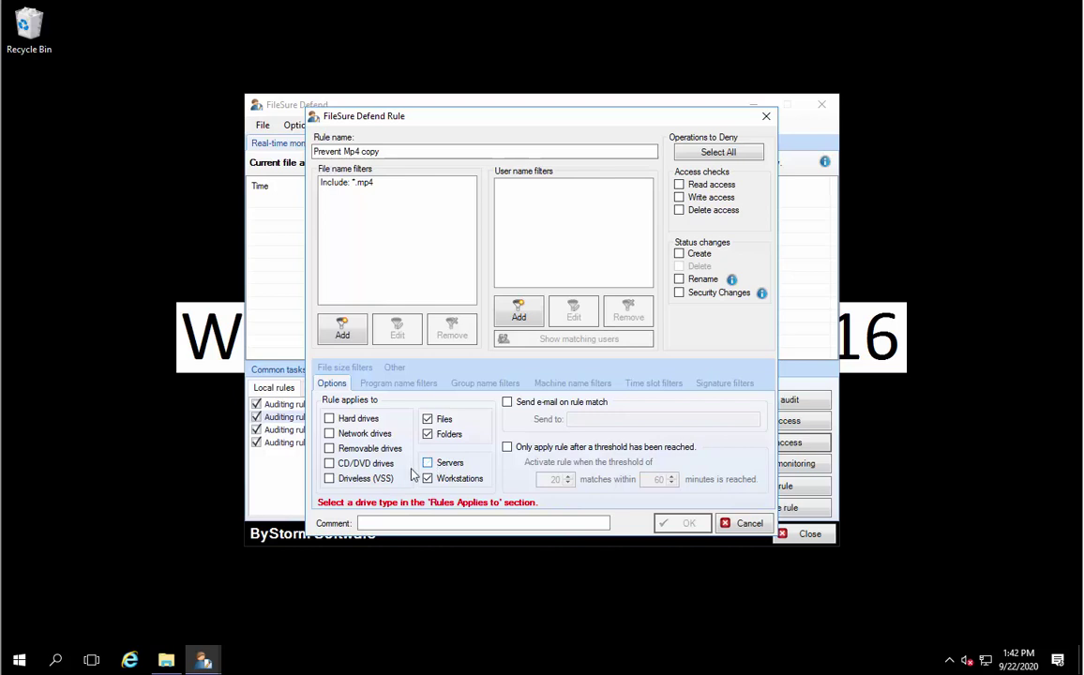
click(371, 435)
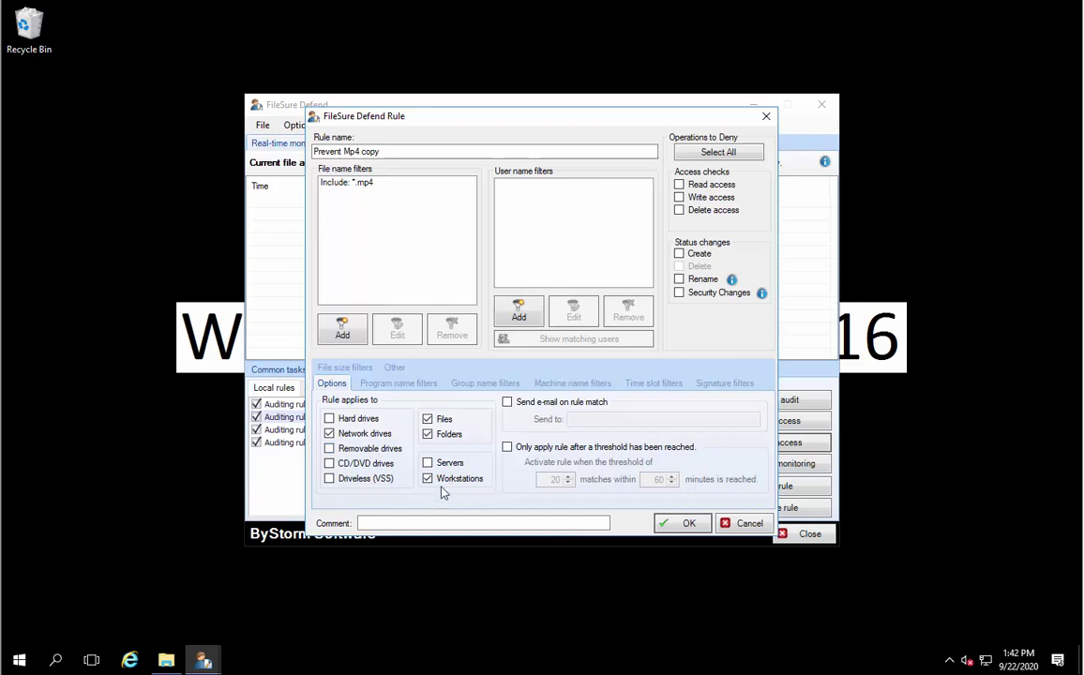
Include all users (*) in the rule and deny every operation except security changes.
click(521, 313)
key(Return)
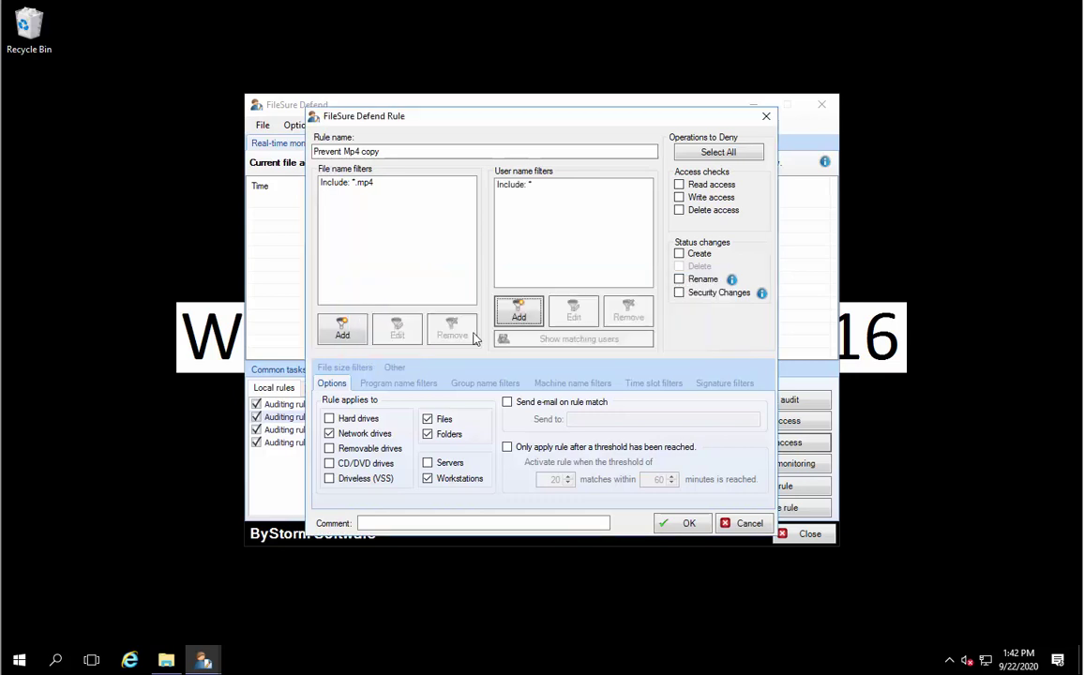
click(696, 152)
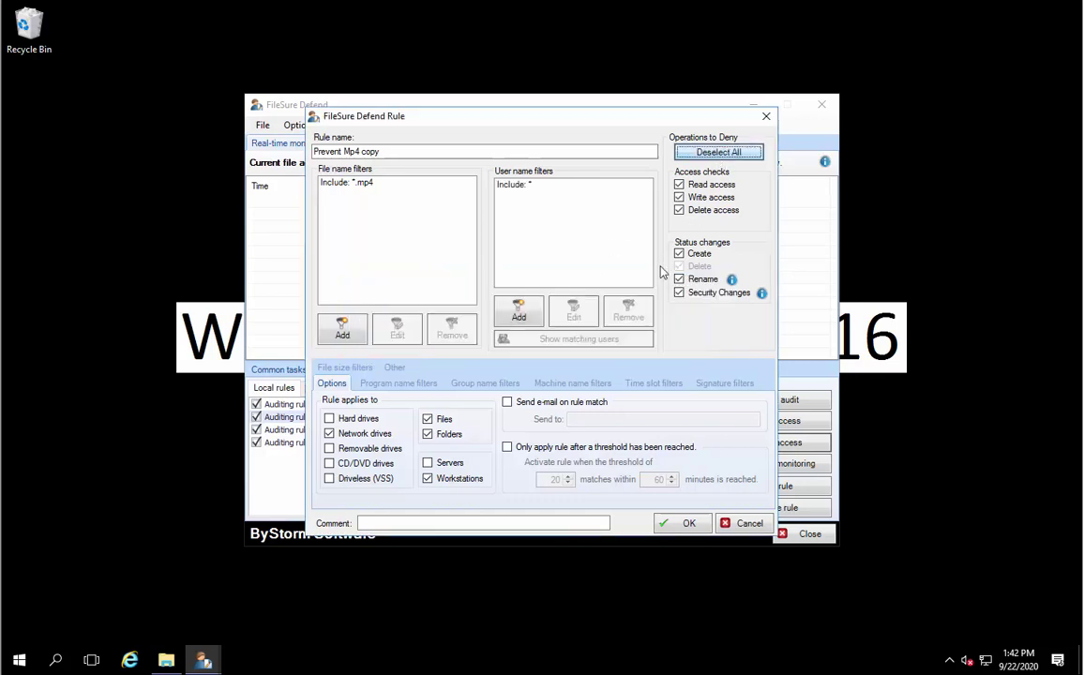
click(680, 294)
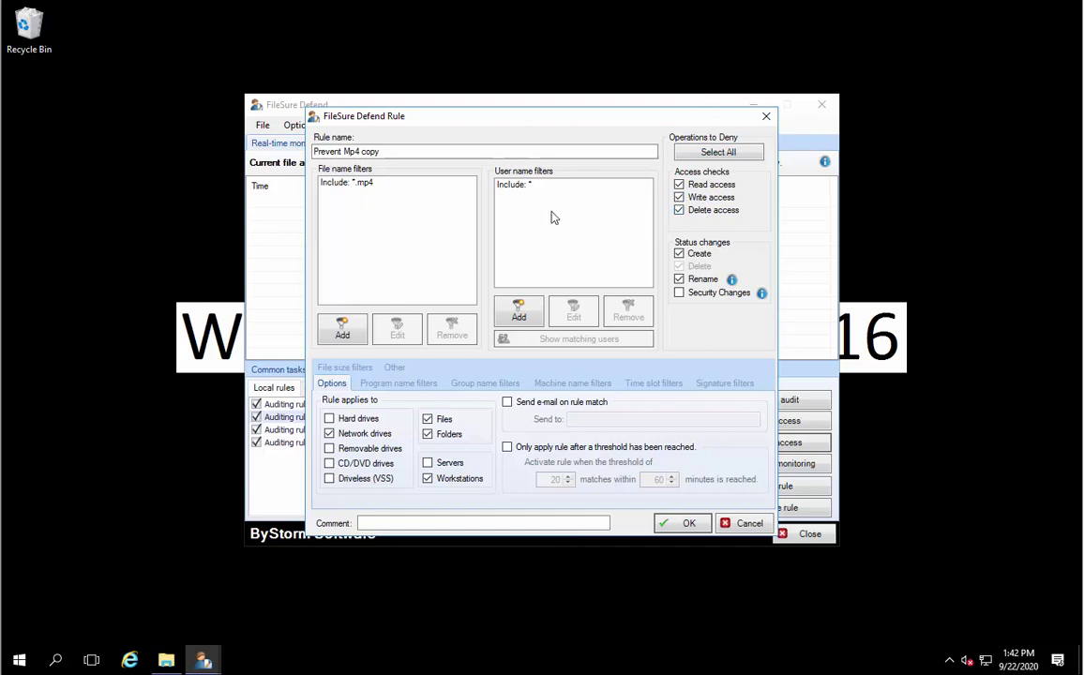
Add a program name filter that excludes *\wmplayer.exe from the rule, and save the rule.
click(400, 385)
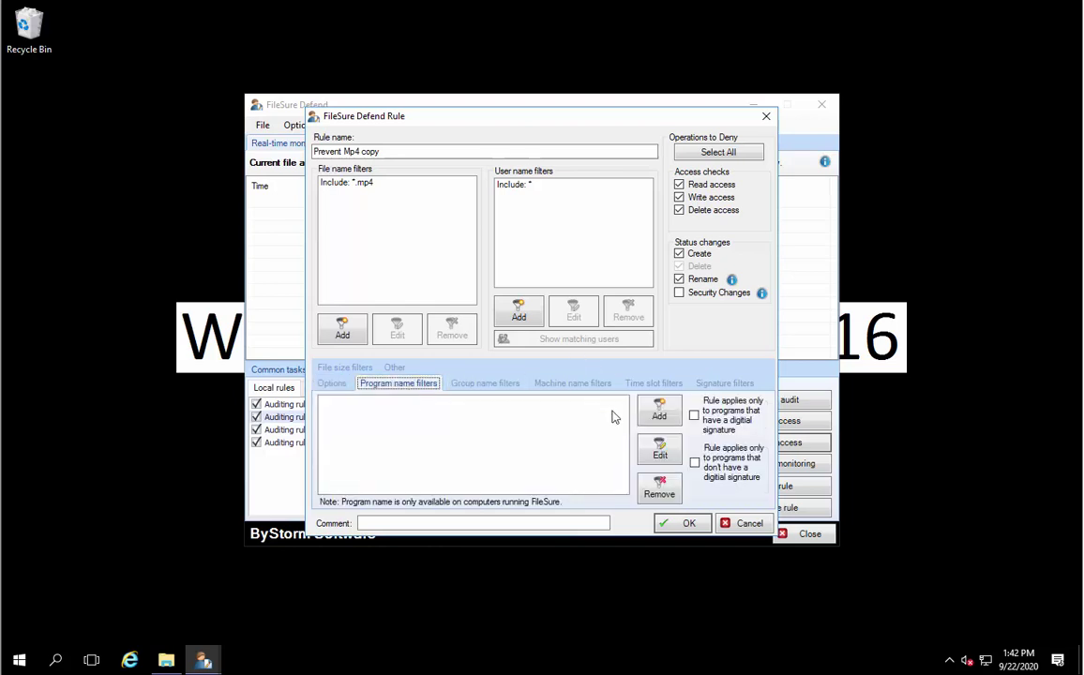
click(657, 410)
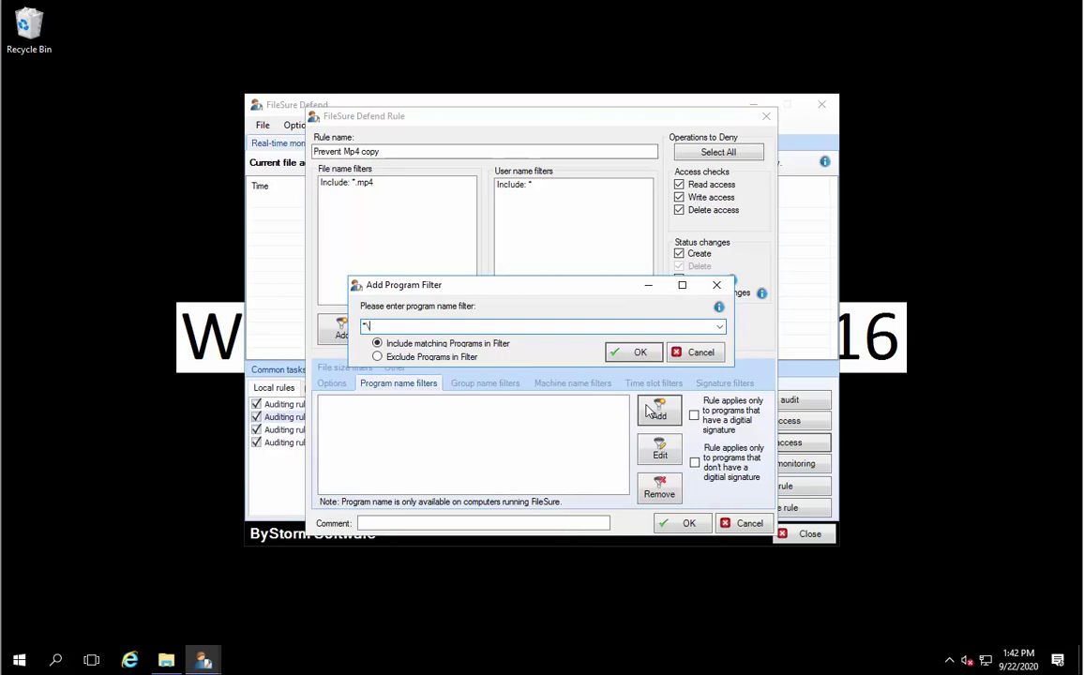
text(*\wmplayer.exe)
click(430, 357)
click(633, 353)
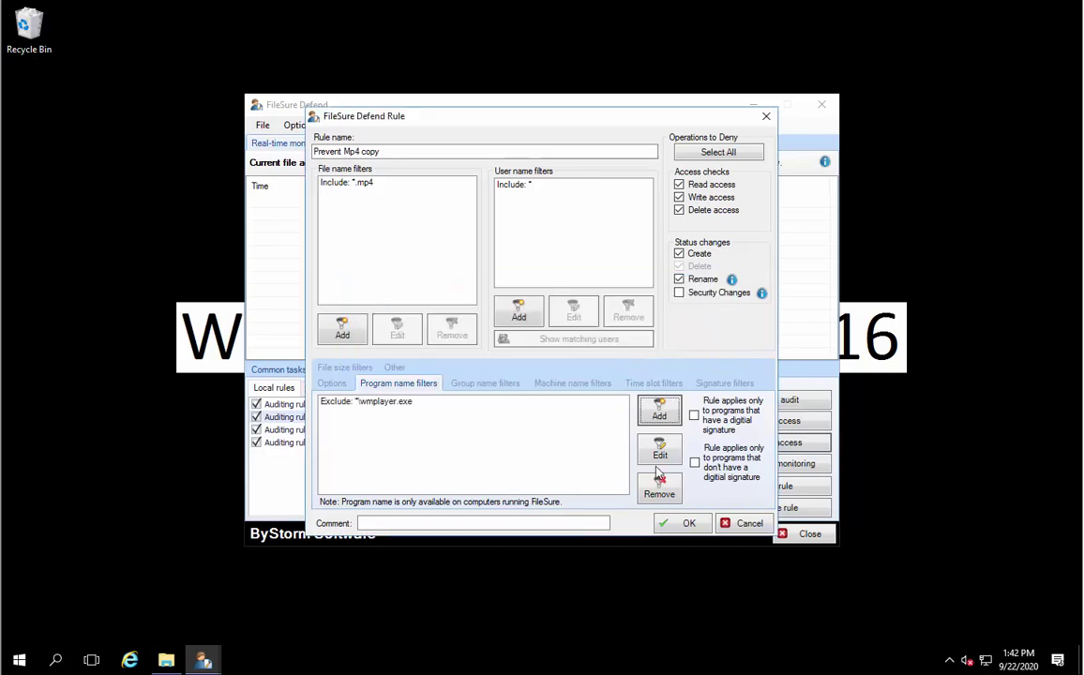
click(688, 524)
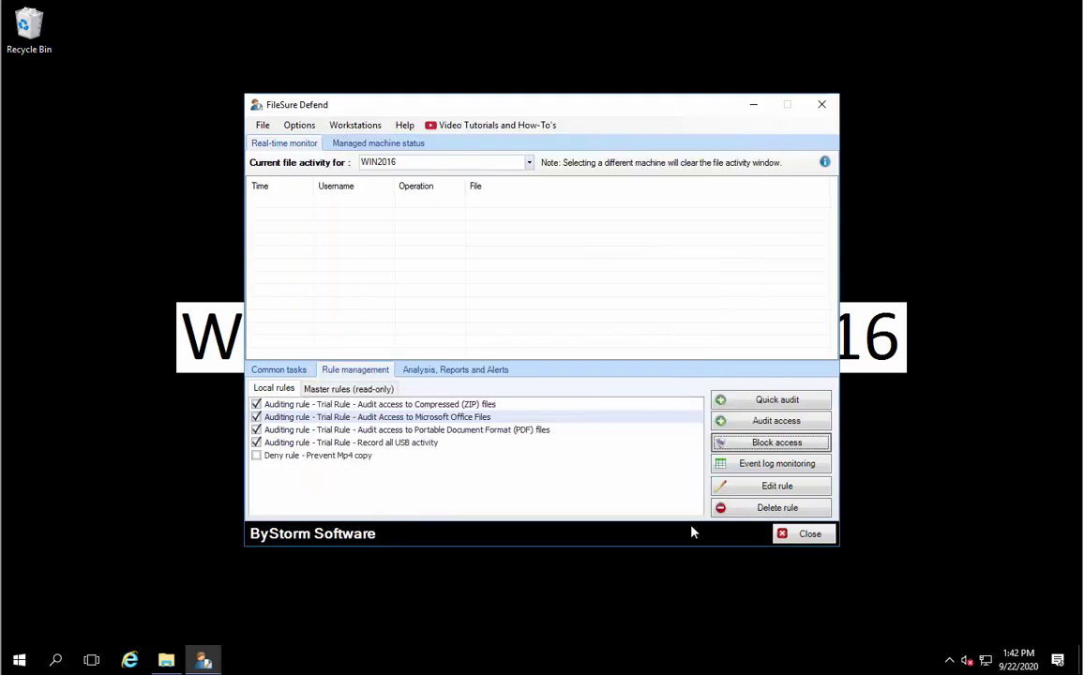
Turn on the "Prevent Mp4 copy" deny rule and confirm its activation.
click(256, 455)
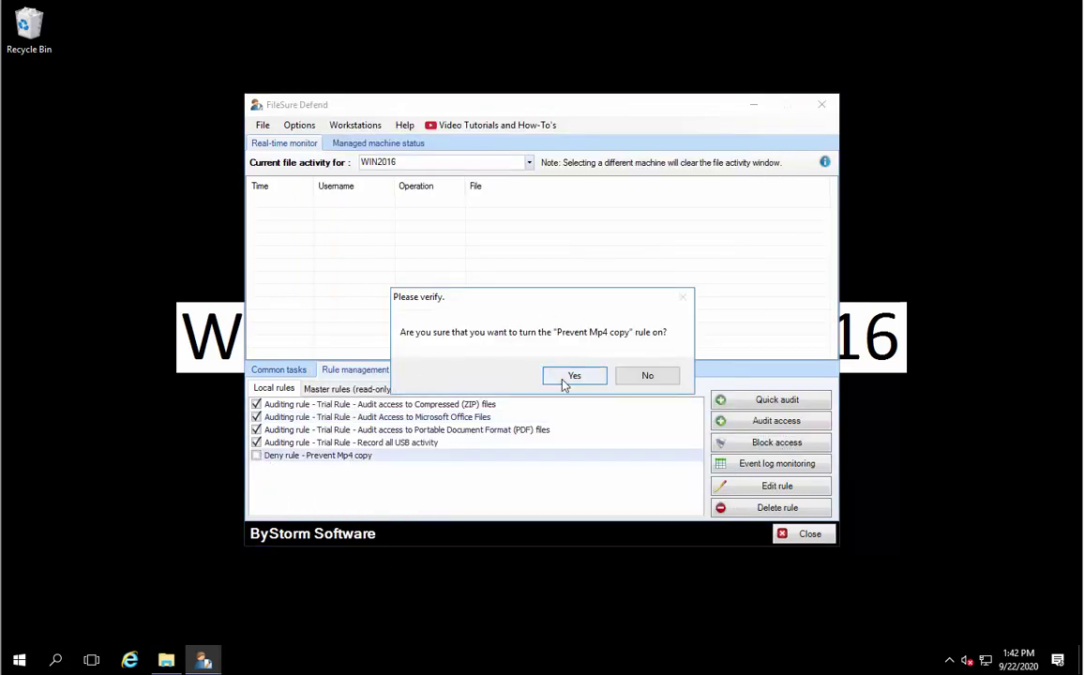
click(567, 376)
click(750, 465)
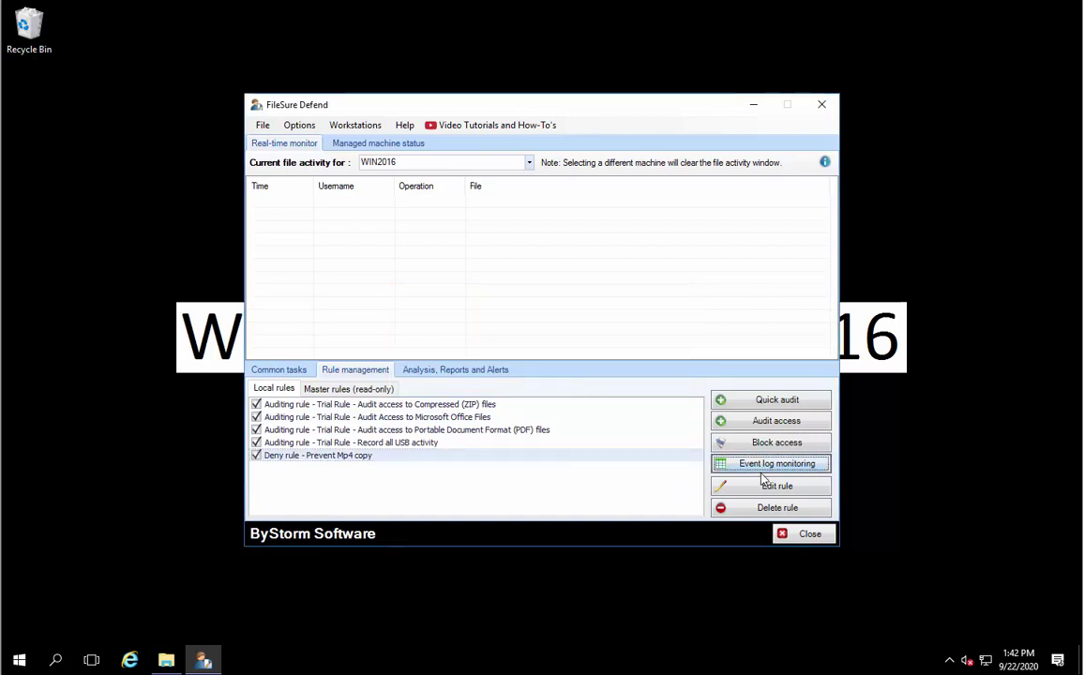
Reopen the "Prevent Mp4 copy" rule to review its options and program name filters, then close it.
click(775, 487)
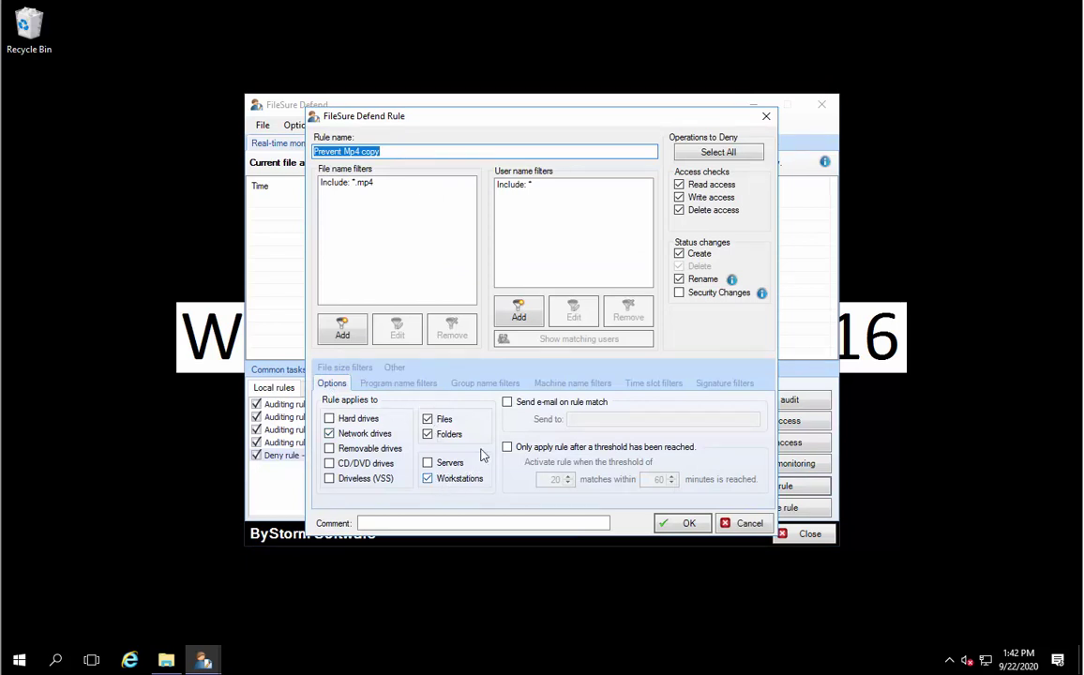
click(421, 385)
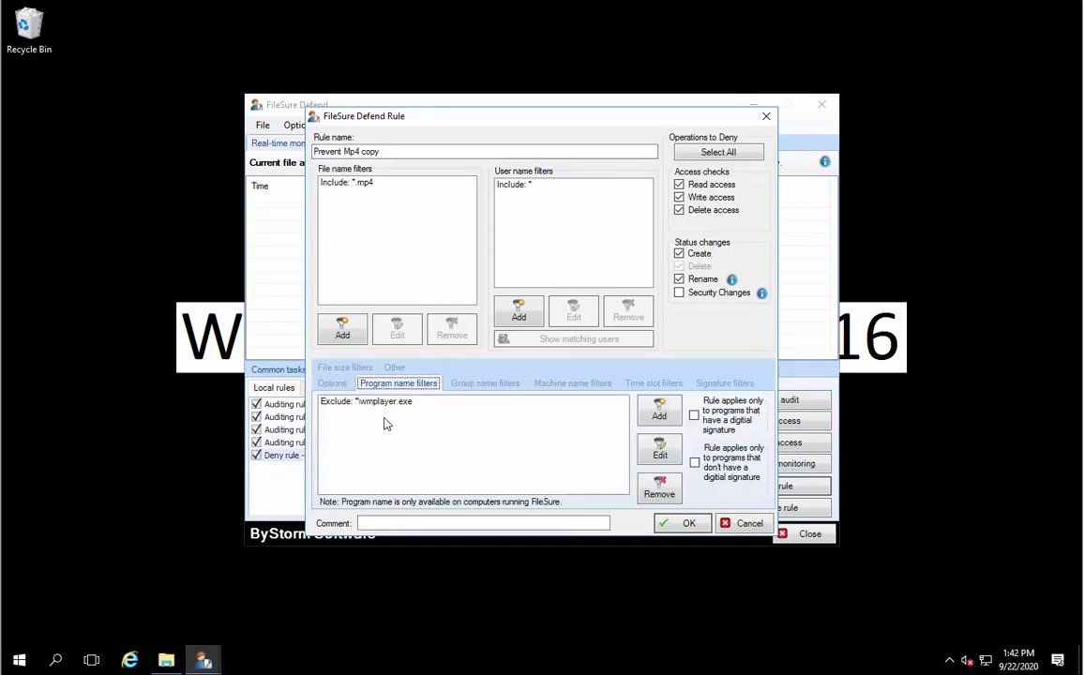
click(687, 523)
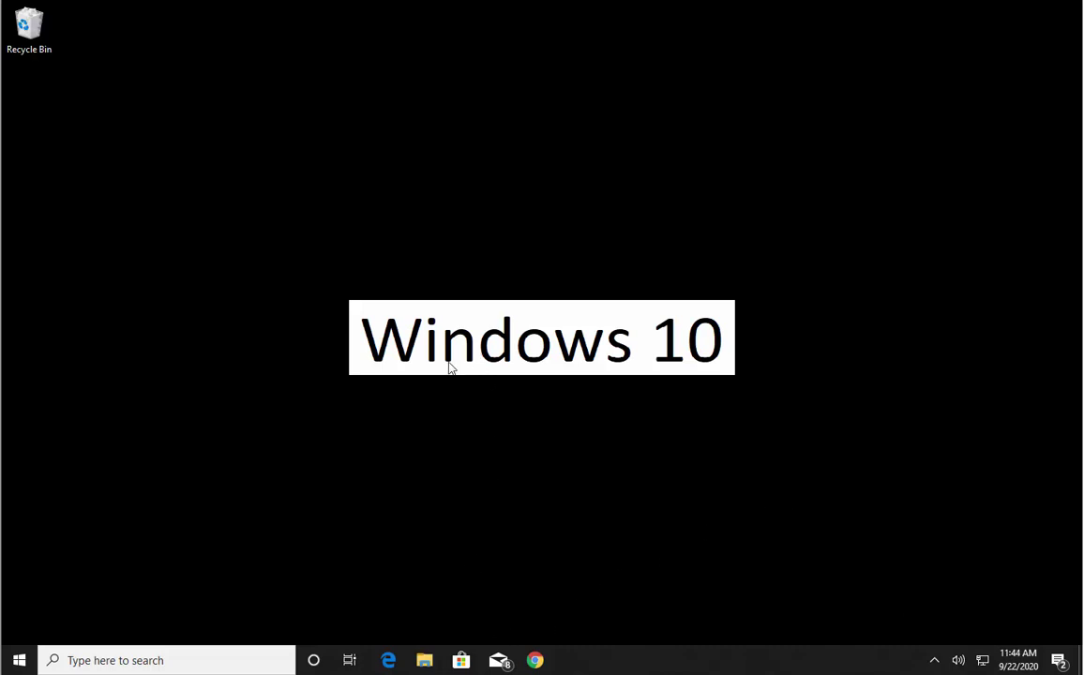
On the Windows 10 machine, go to the file location of "filesure cloud ransomware demo" on the Marketing drive and play the video.
click(422, 660)
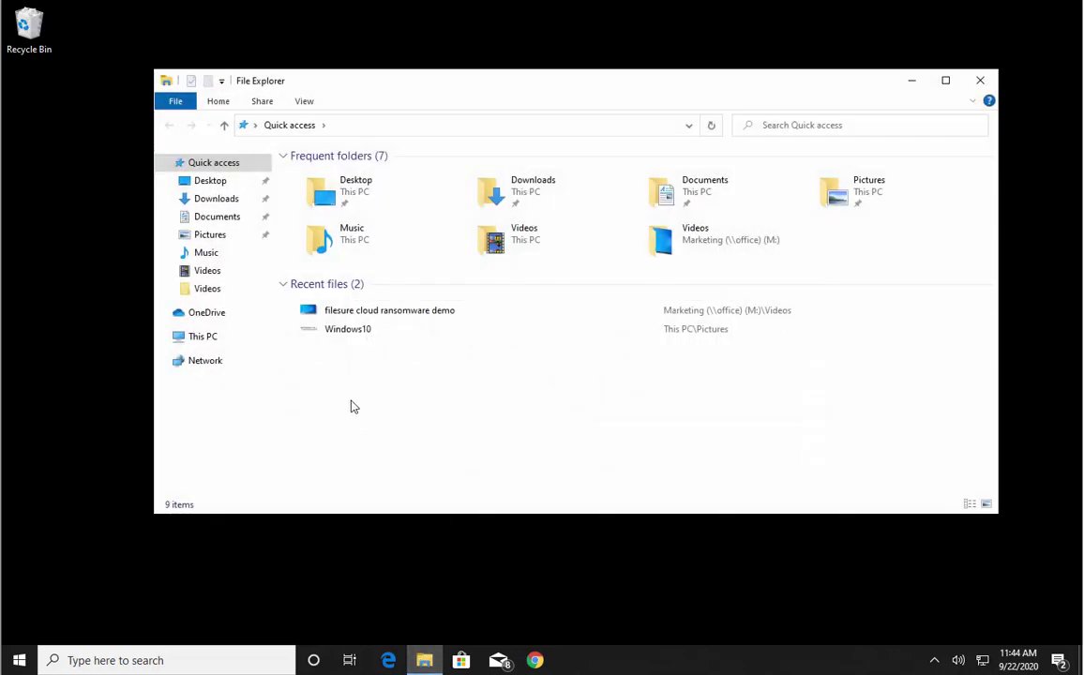
right_click(362, 316)
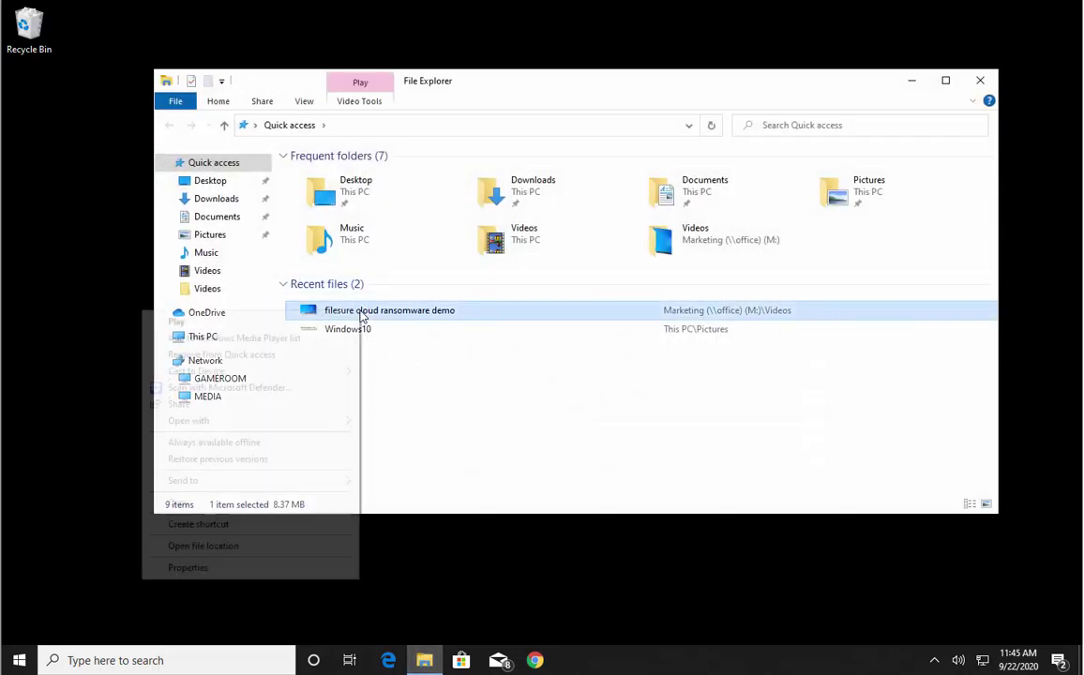
click(186, 549)
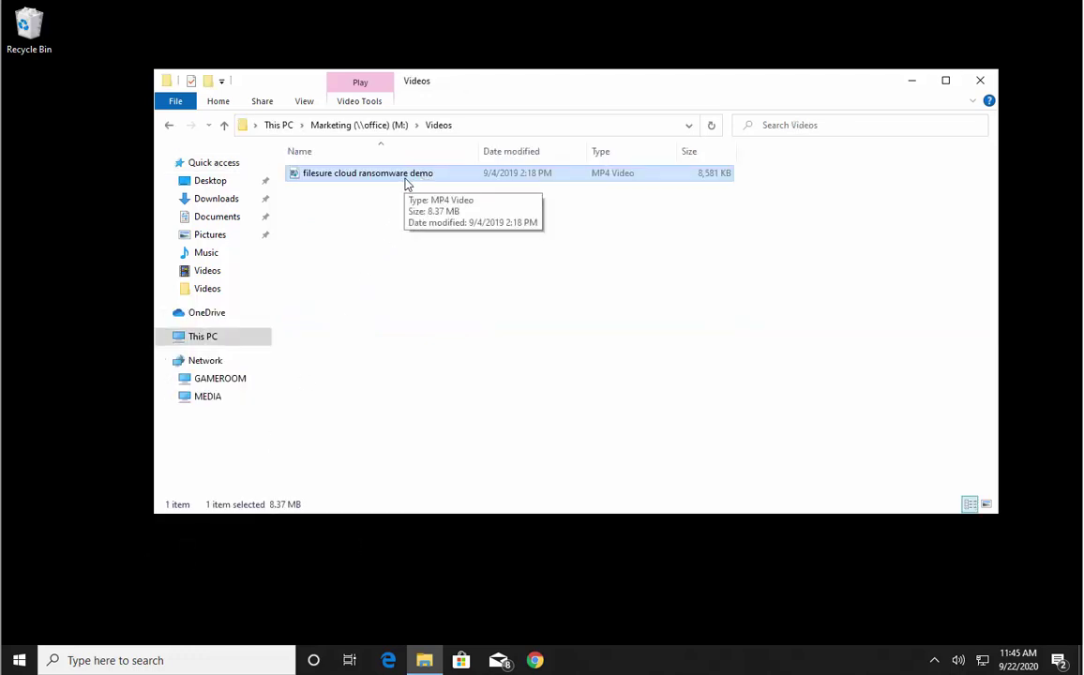
double_click(406, 183)
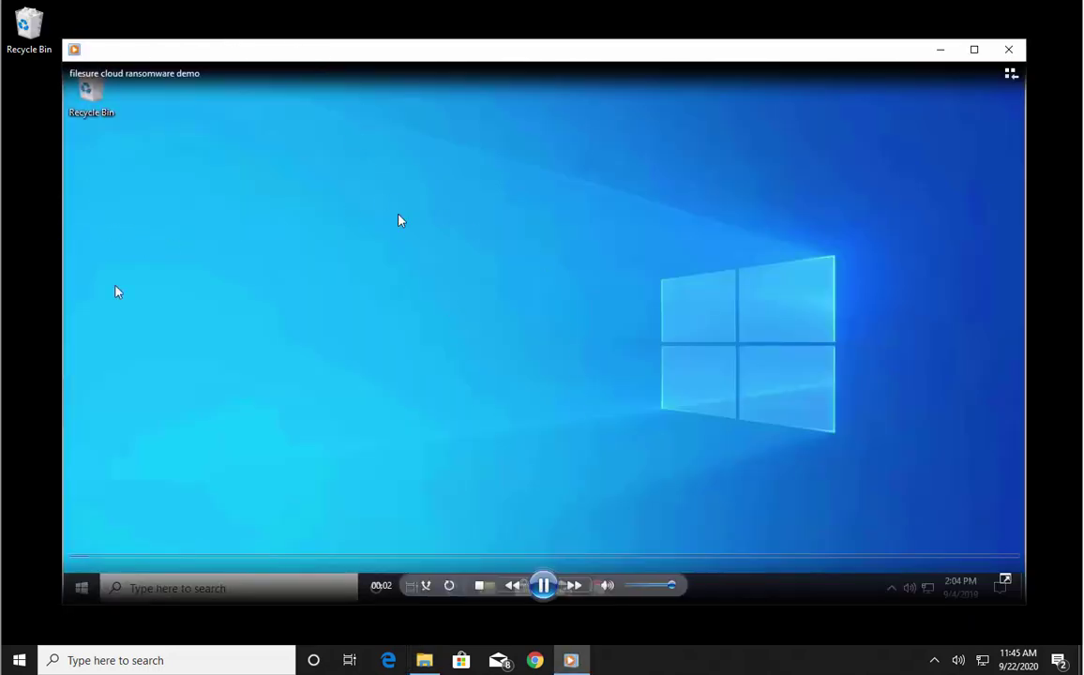
Close the video player, try to move "filesure cloud ransomware demo" from the Marketing drive straight onto the desktop, and cancel the operation.
click(1008, 49)
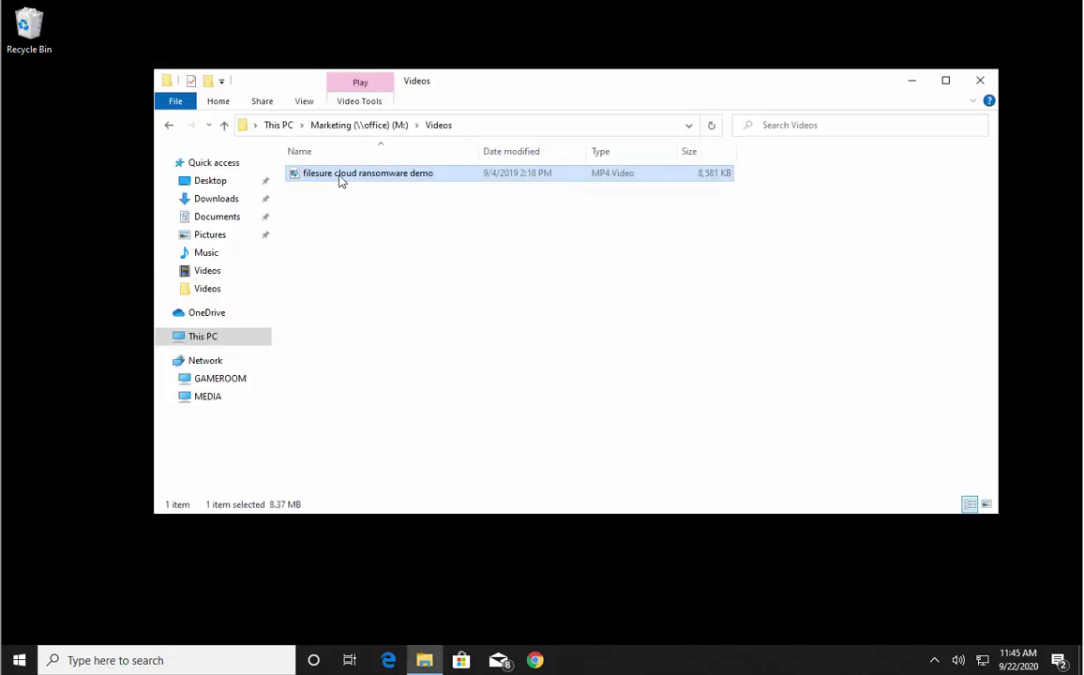
drag(340, 180, 59, 306)
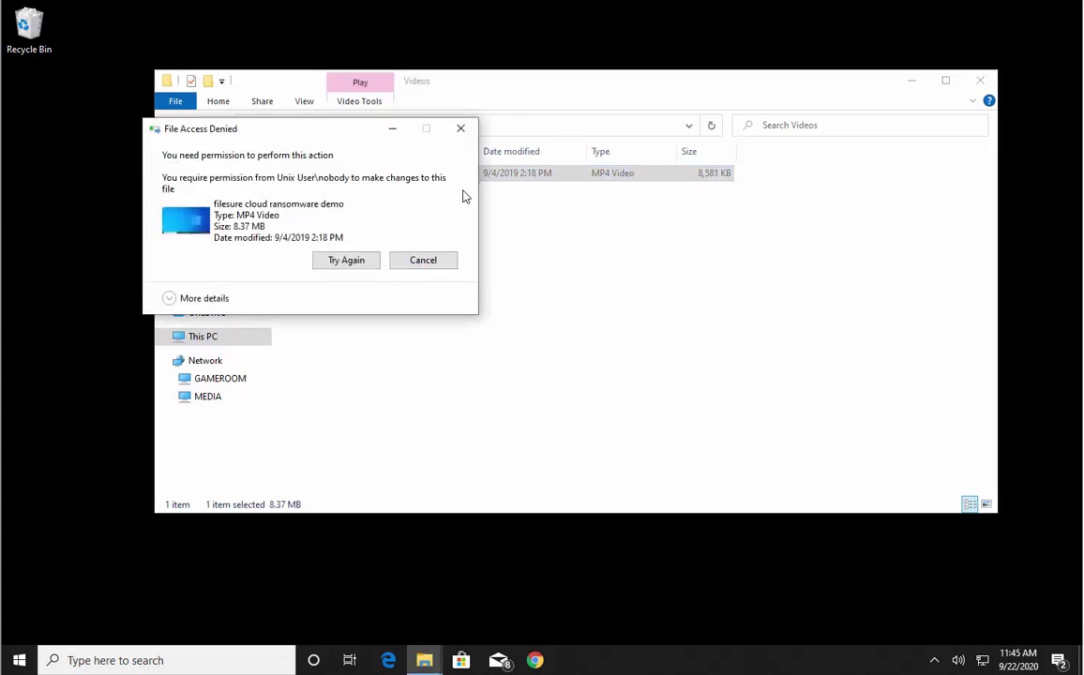
click(420, 255)
Copy the video to the clipboard, try to paste it onto the desktop, and cancel the operation.
right_click(401, 180)
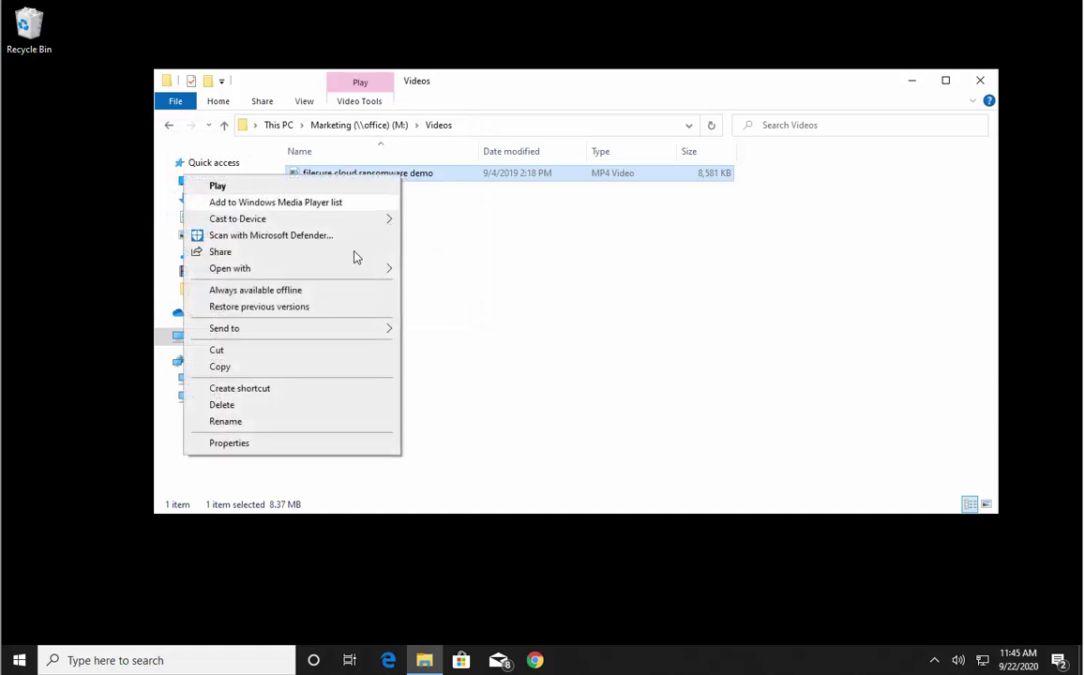
click(226, 376)
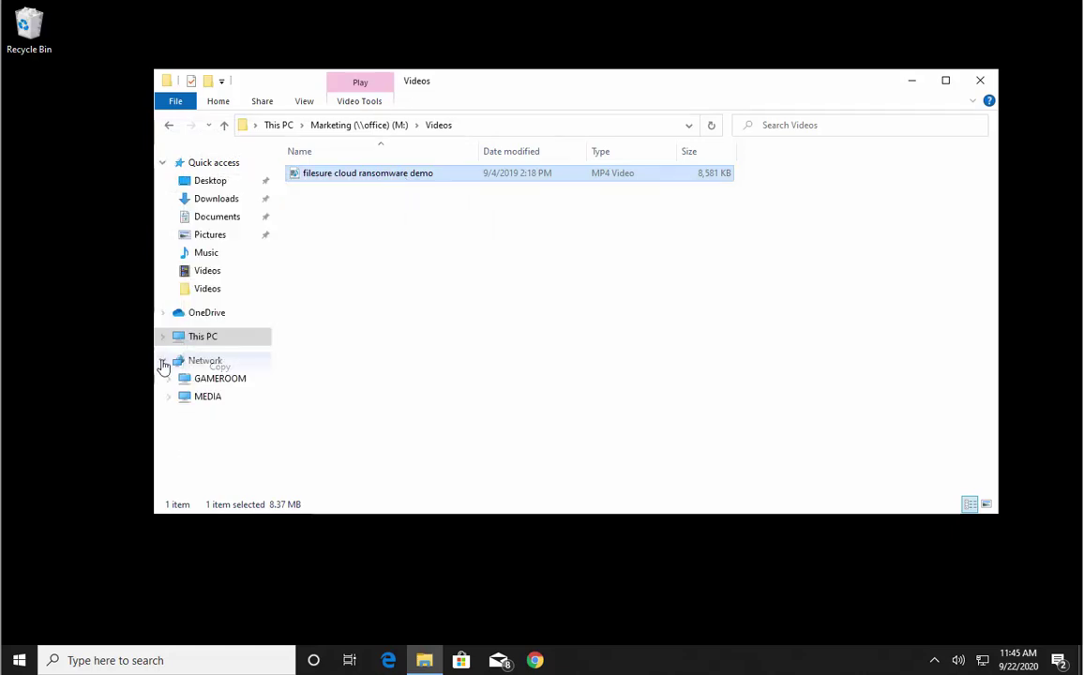
right_click(80, 310)
click(39, 372)
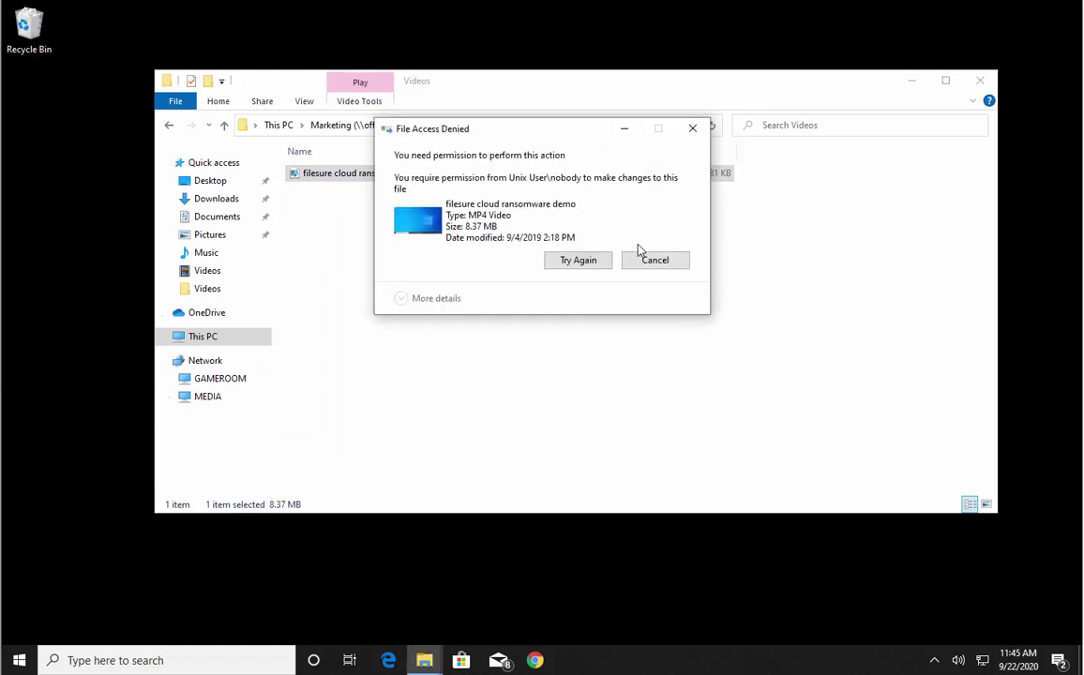
click(649, 263)
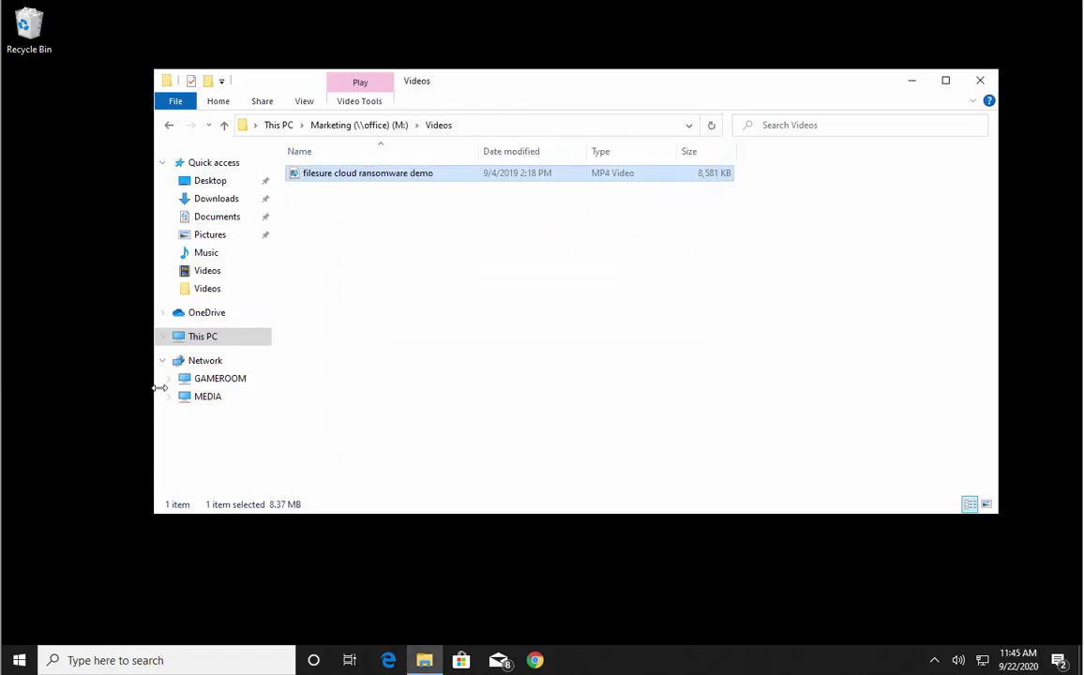
Create a new folder named temp on Local Disk (C:).
click(164, 339)
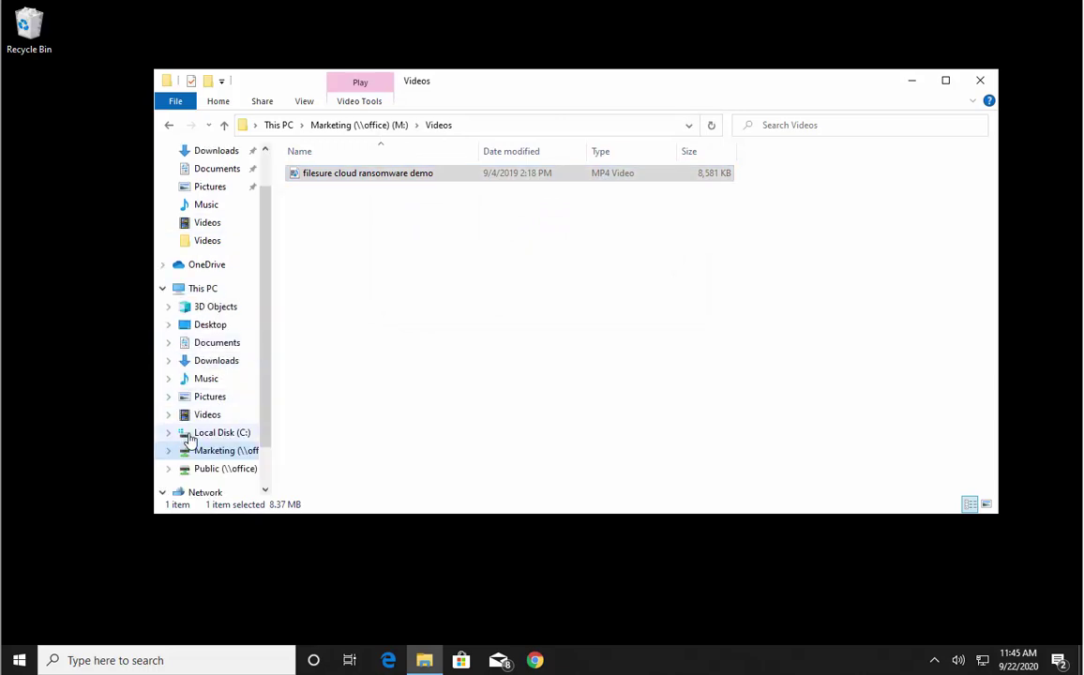
click(191, 435)
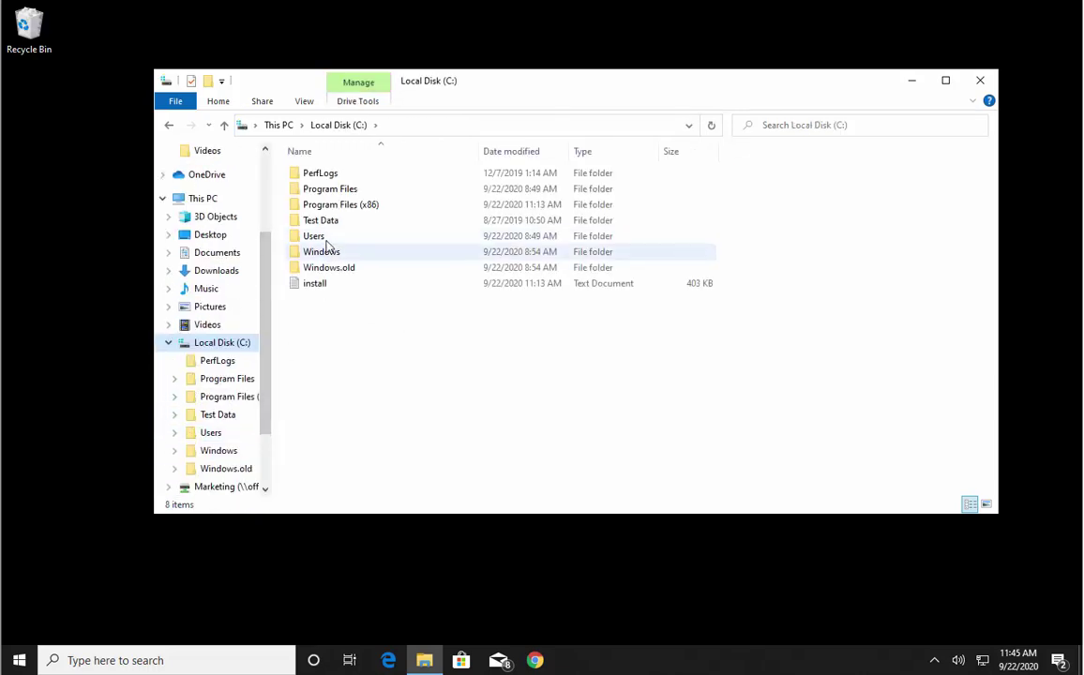
right_click(304, 337)
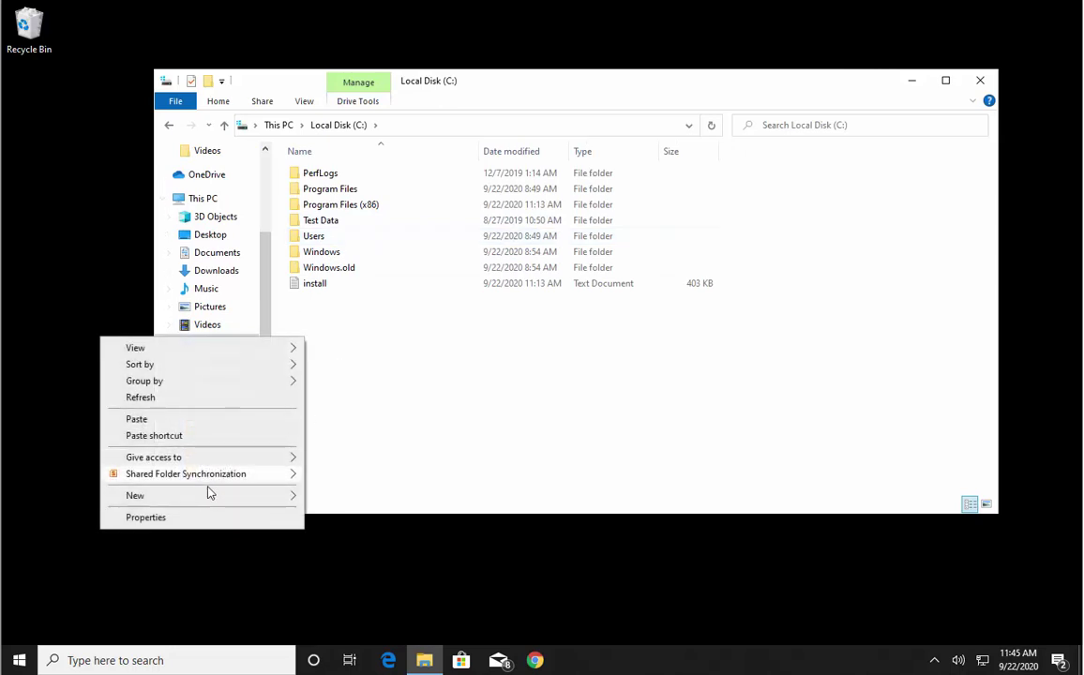
mouse_move(210, 495)
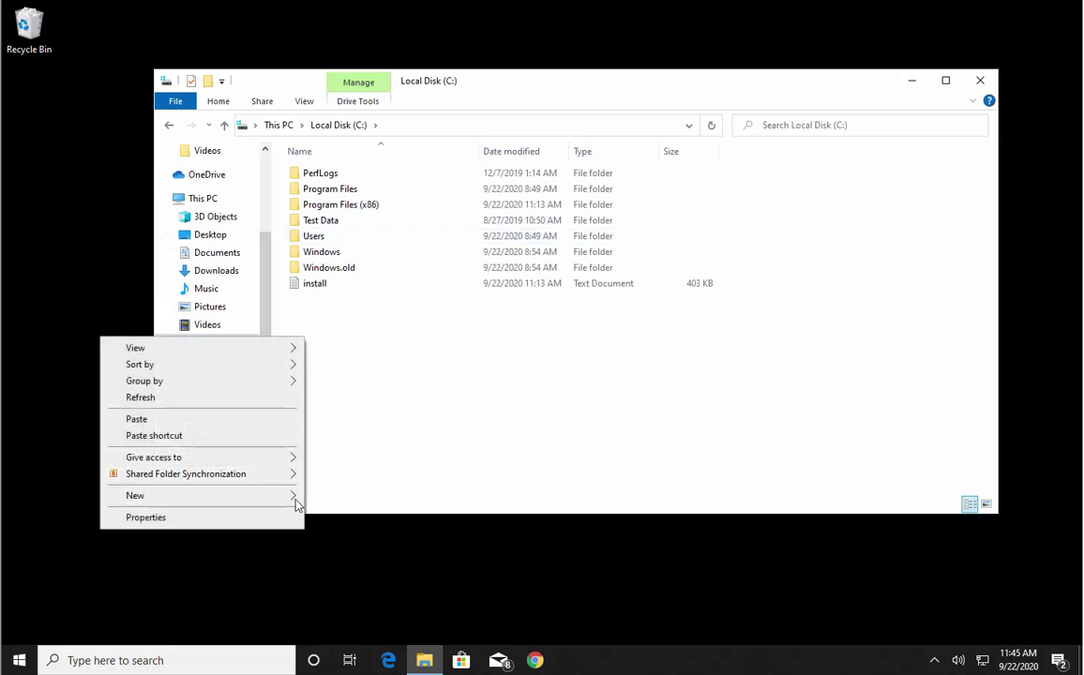
click(328, 498)
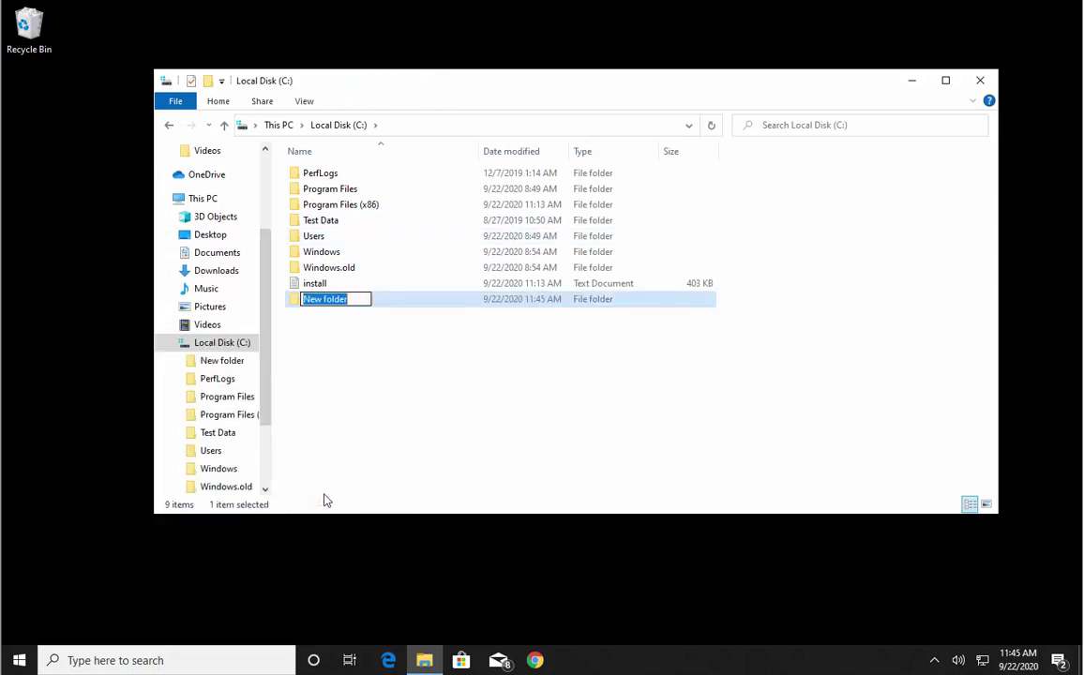
text(temp)
key(Return)
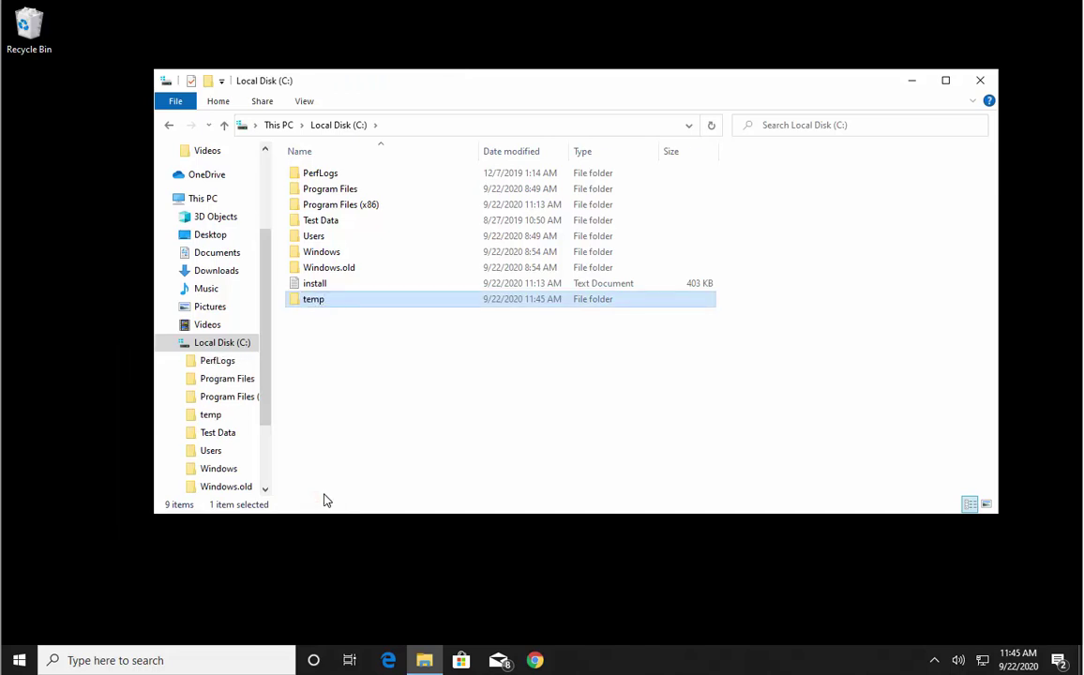
Open the temp folder and try to paste the copied video into it.
key(Return)
right_click(496, 229)
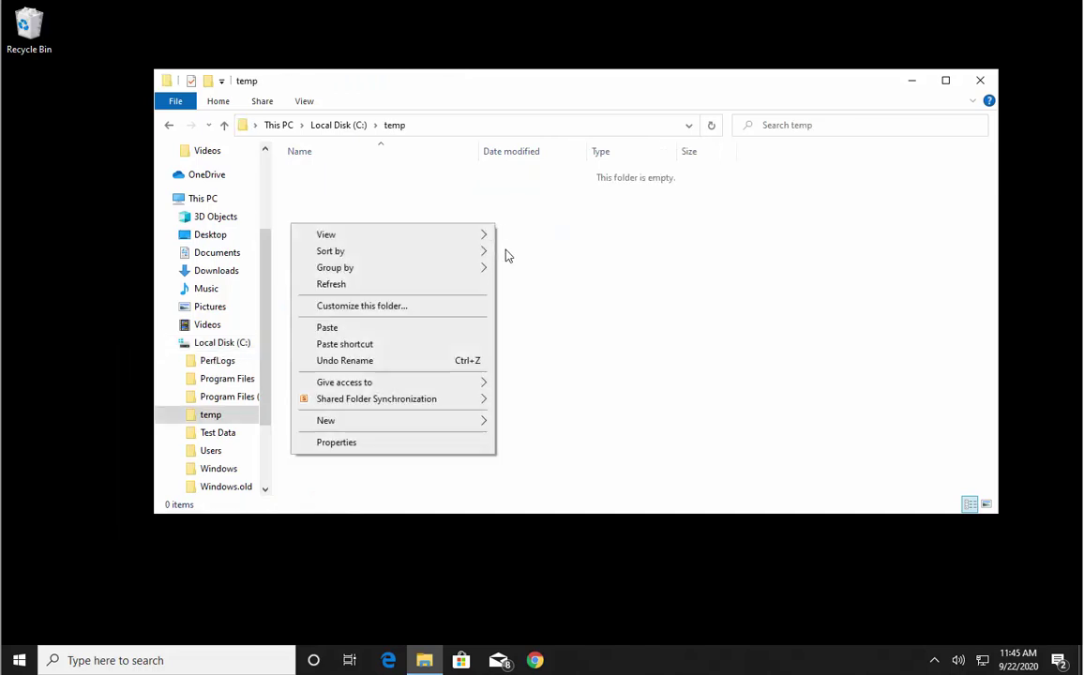
click(400, 344)
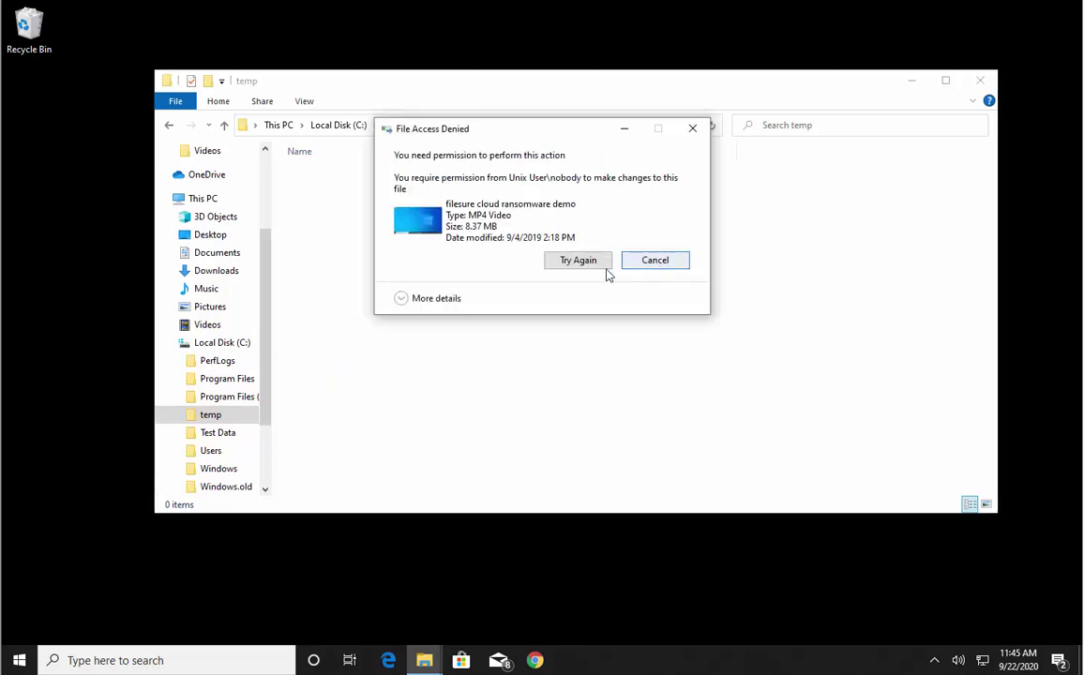
click(600, 265)
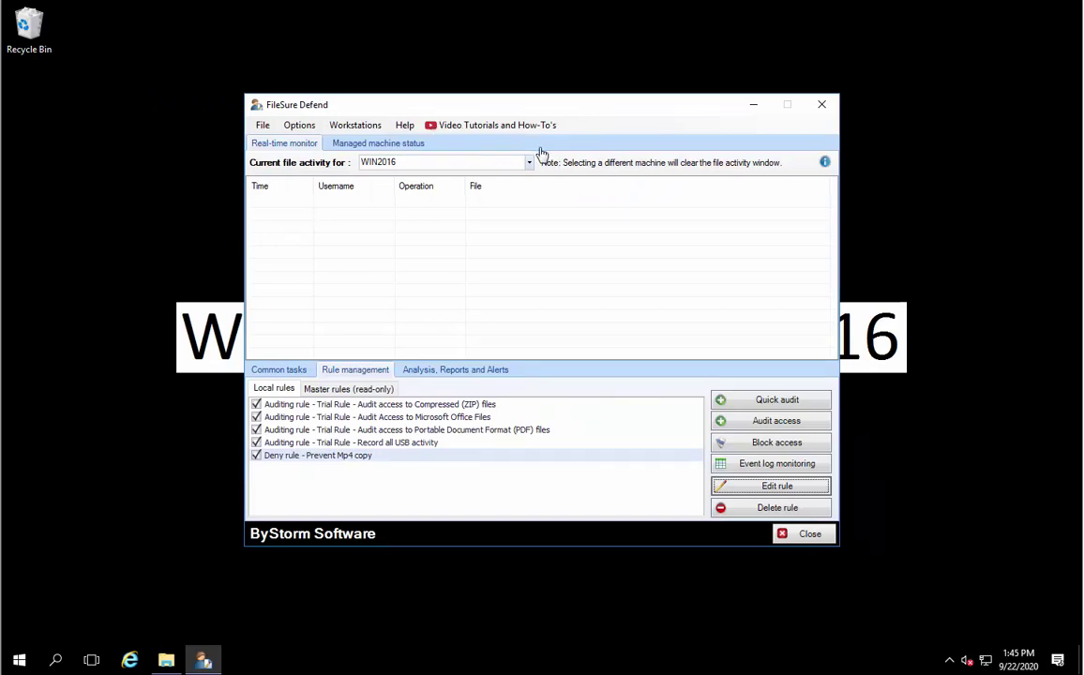
Switch to FileSure Defend on the Windows 2016 server and monitor current file activity for WIN10VM1.
click(528, 164)
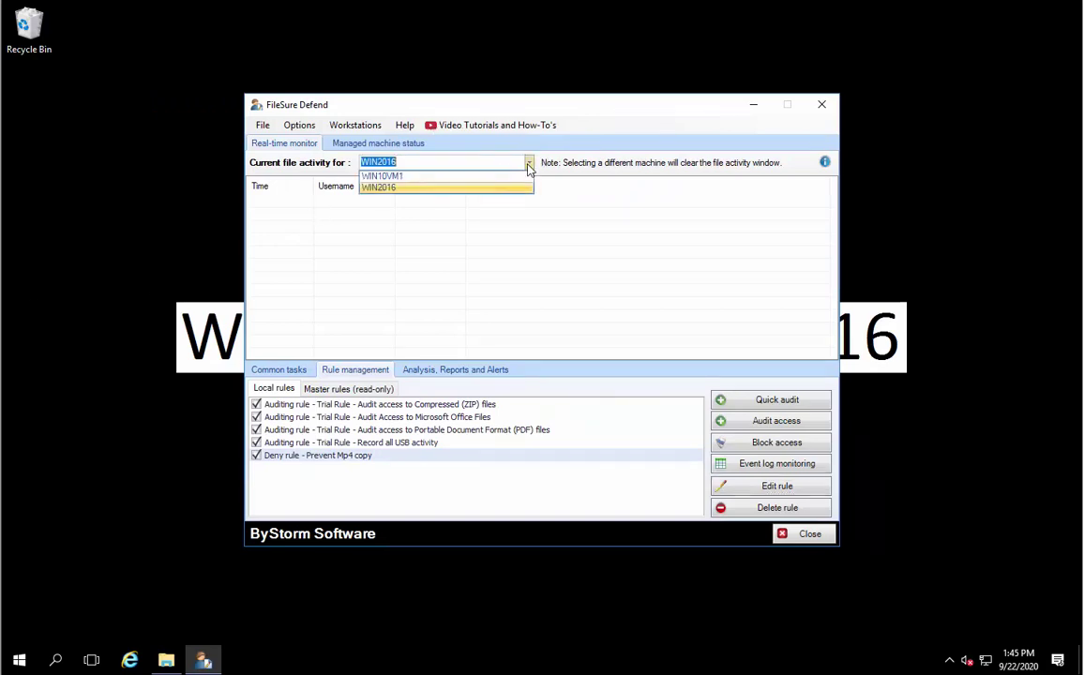
click(517, 177)
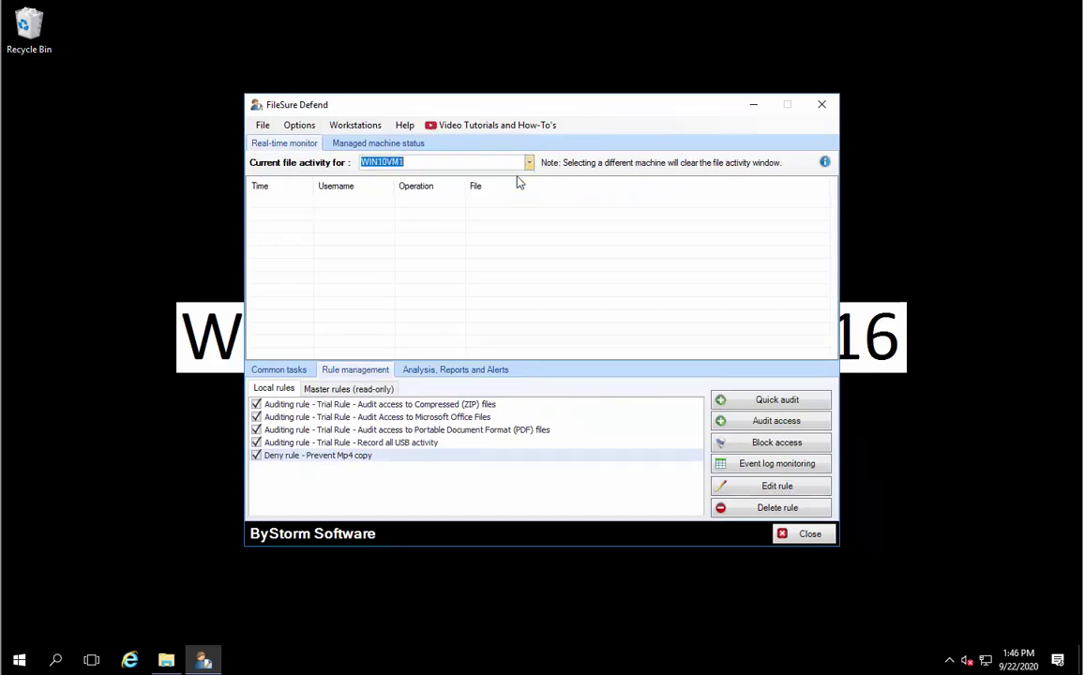